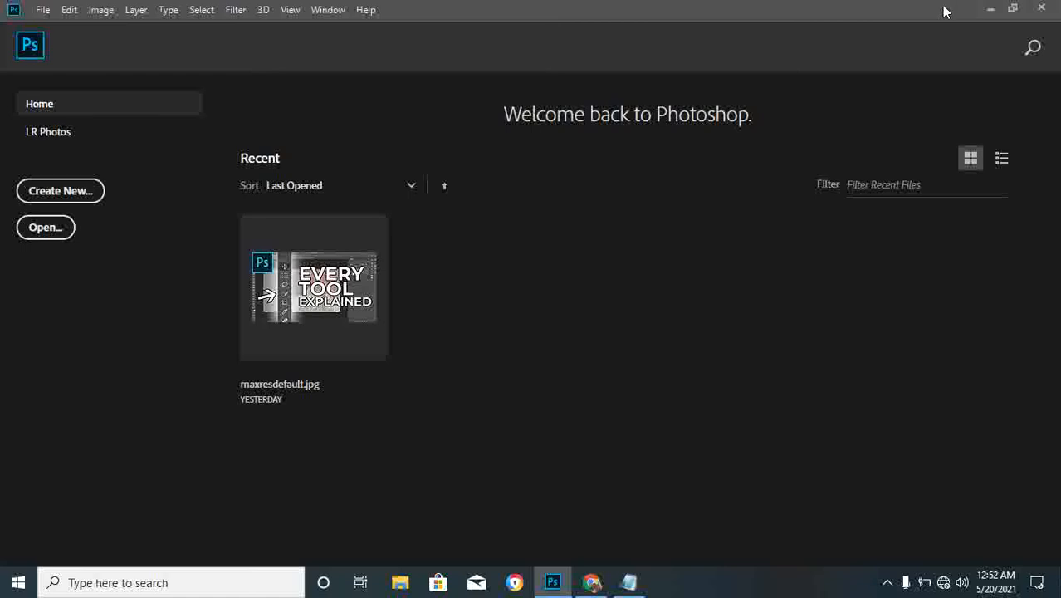
Open the Lessons 3 image from the desktop folder Lesson 4 and view the reference design maximized.
{"action": "left_click", "coordinate": [991, 11]}
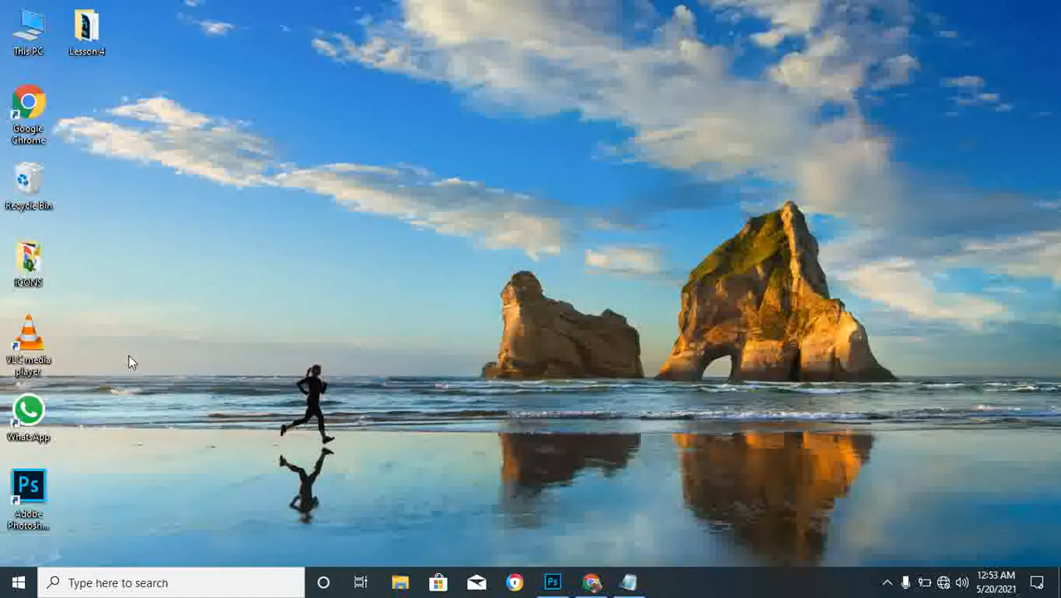
{"action": "double_click", "coordinate": [28, 259]}
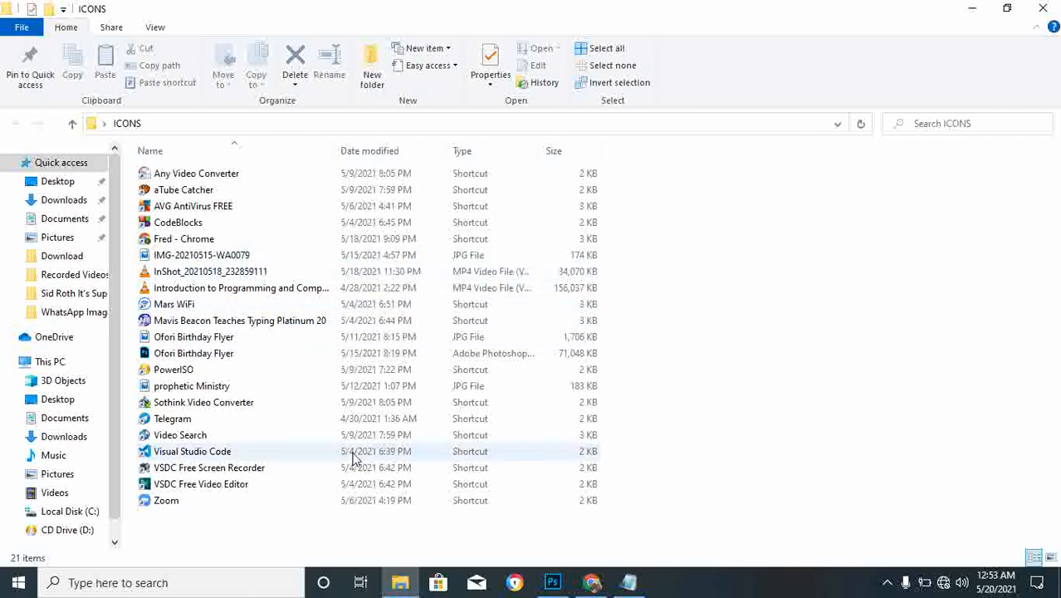
{"action": "double_click", "coordinate": [674, 14]}
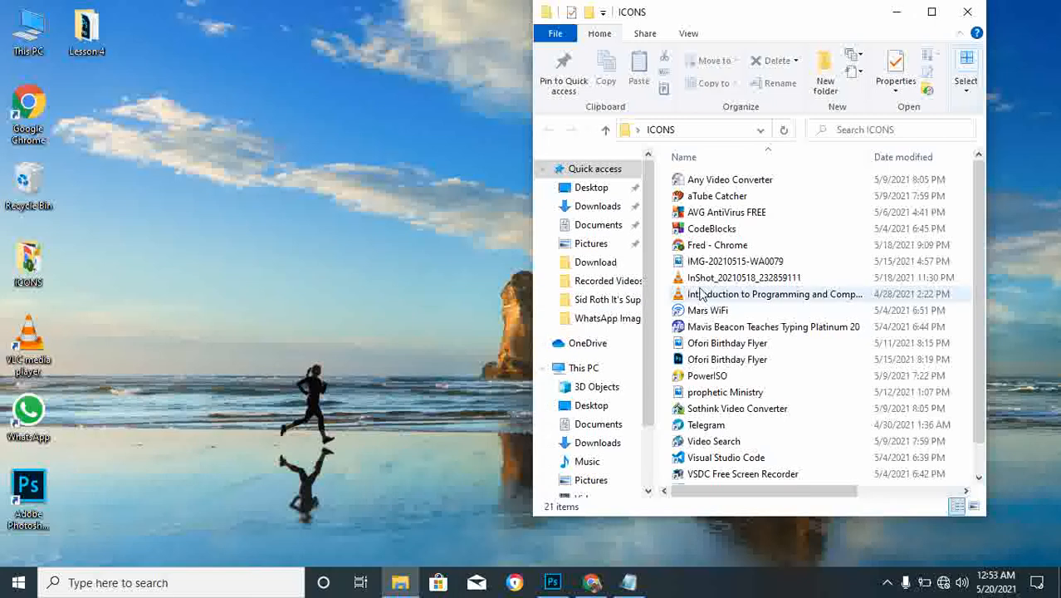
{"action": "double_click", "coordinate": [85, 34]}
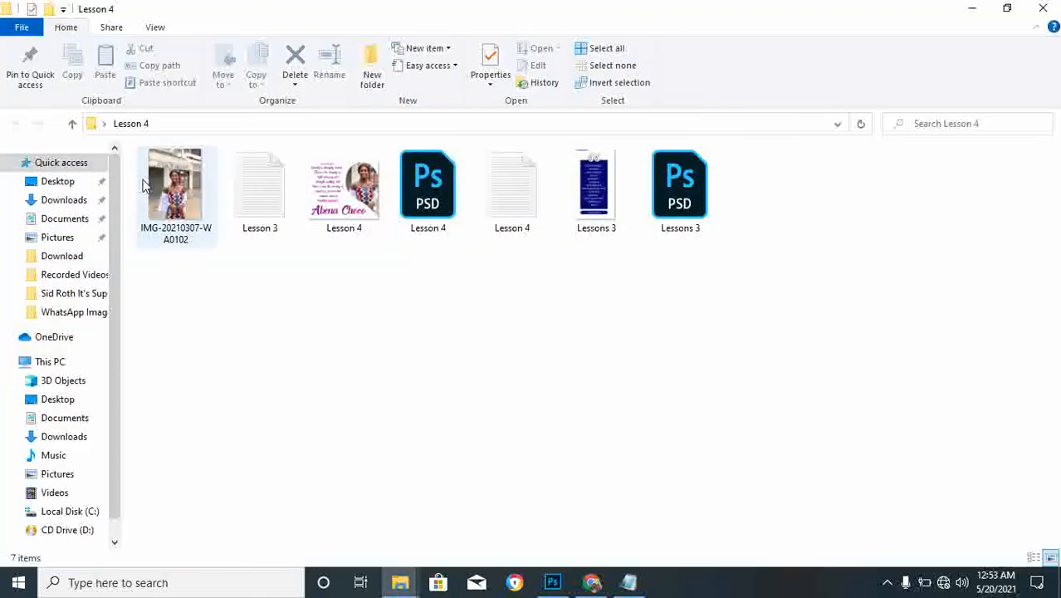
{"action": "left_click", "coordinate": [594, 196]}
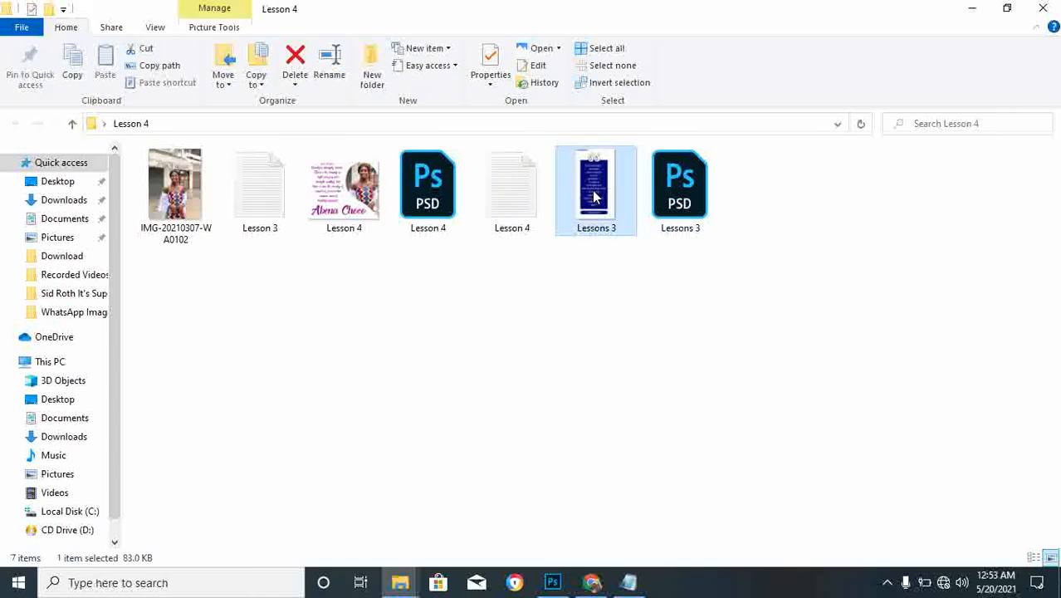
{"action": "double_click", "coordinate": [594, 196]}
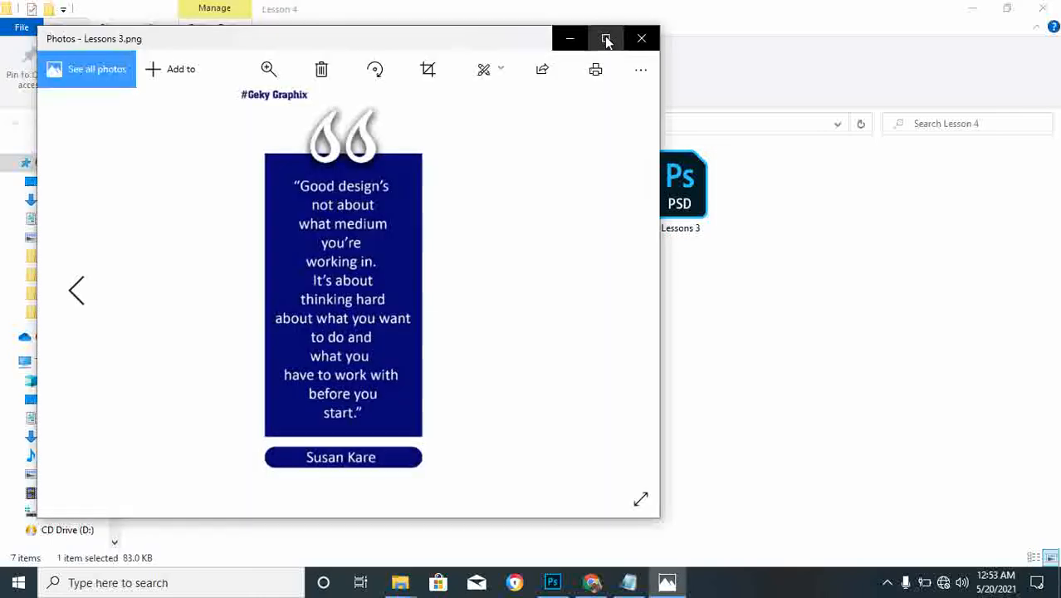
{"action": "left_click", "coordinate": [606, 39]}
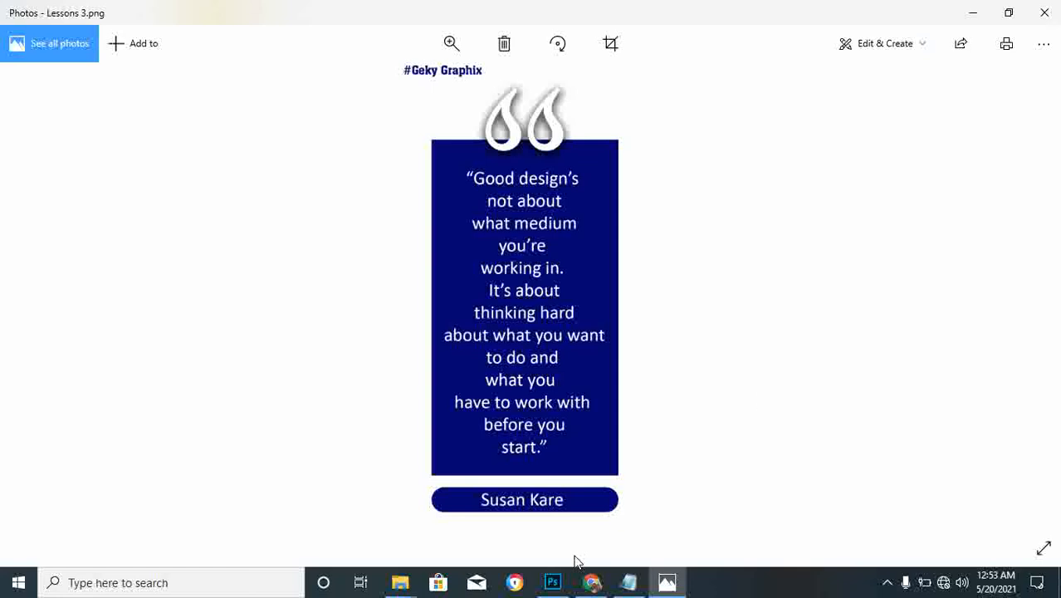
Switch to Photoshop and create a portrait document 2 × 3.5 inches at 300 pixels/inch, RGB Color, with a white background.
{"action": "left_click", "coordinate": [552, 583]}
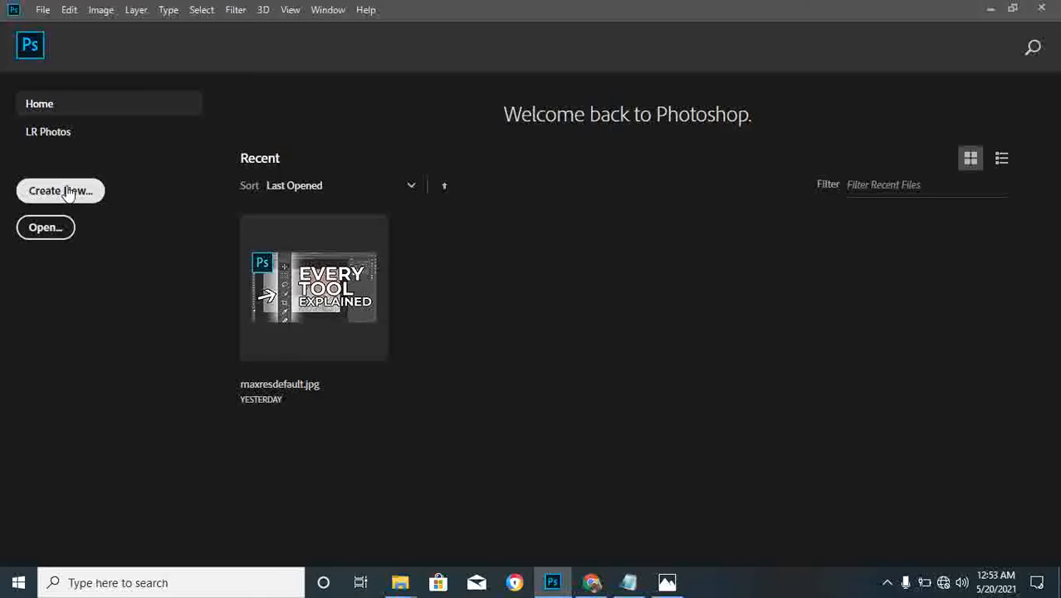
{"action": "left_click", "coordinate": [69, 191]}
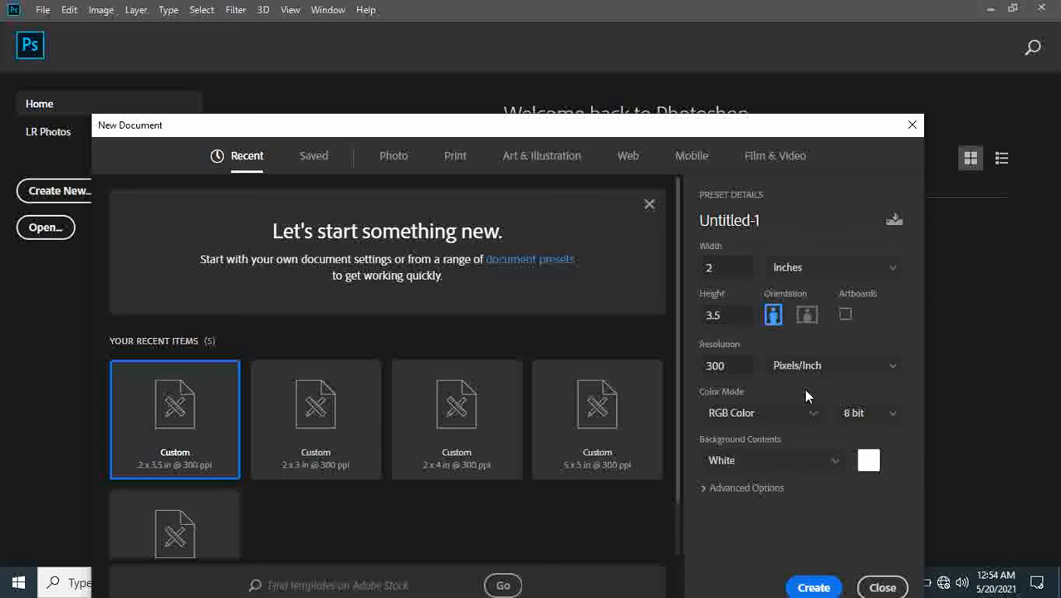
{"action": "left_click", "coordinate": [814, 587]}
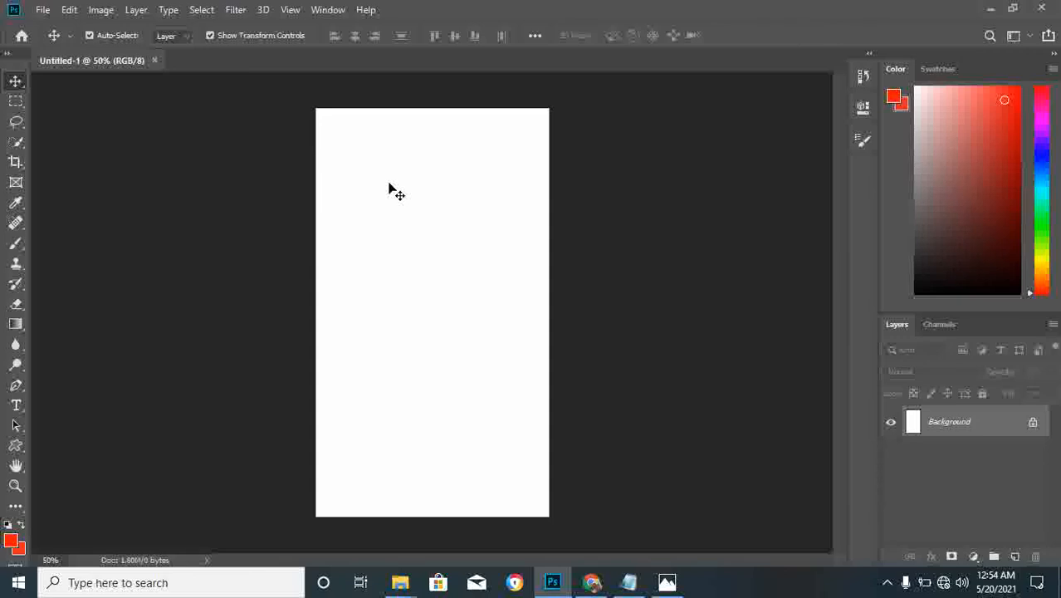
Draw a tall rectangle about 366 × 844 px on the white canvas with the Rectangle Tool.
{"action": "left_click", "coordinate": [16, 447]}
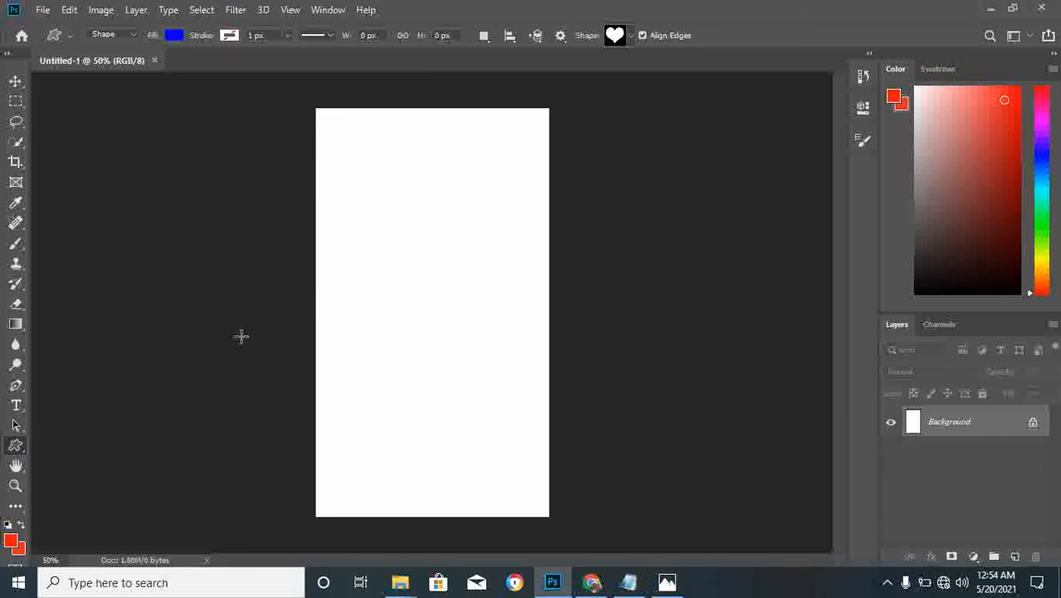
{"action": "right_click", "coordinate": [13, 449]}
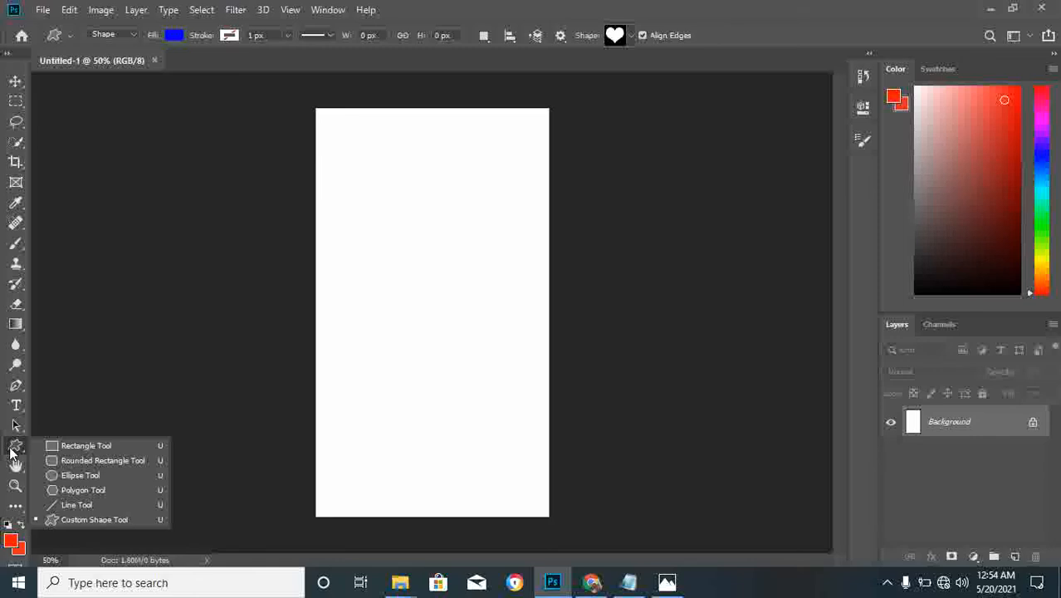
{"action": "left_click", "coordinate": [12, 451]}
{"action": "right_click", "coordinate": [12, 451]}
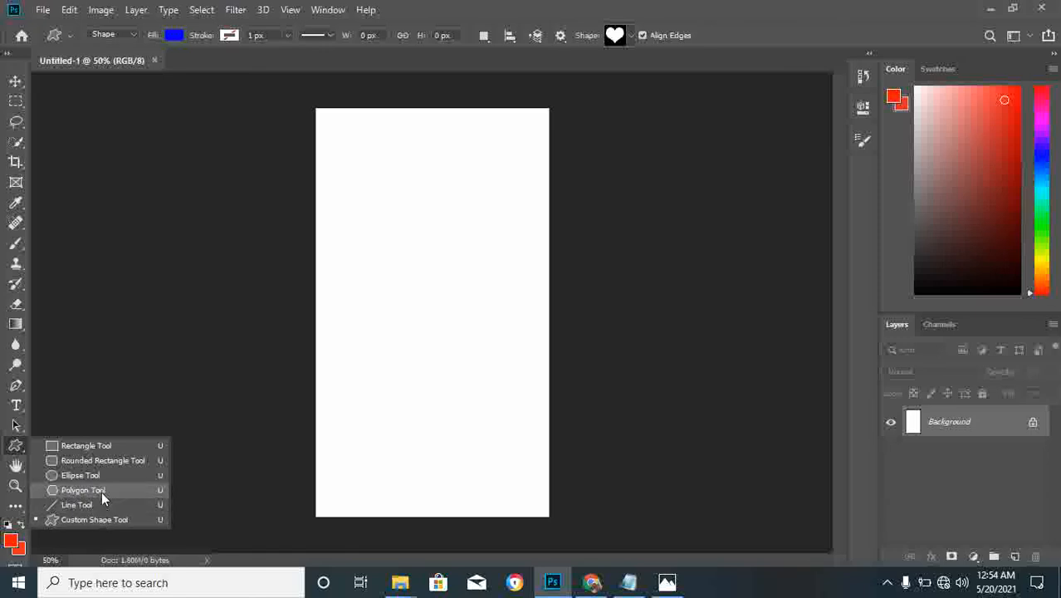
{"action": "left_click", "coordinate": [83, 445]}
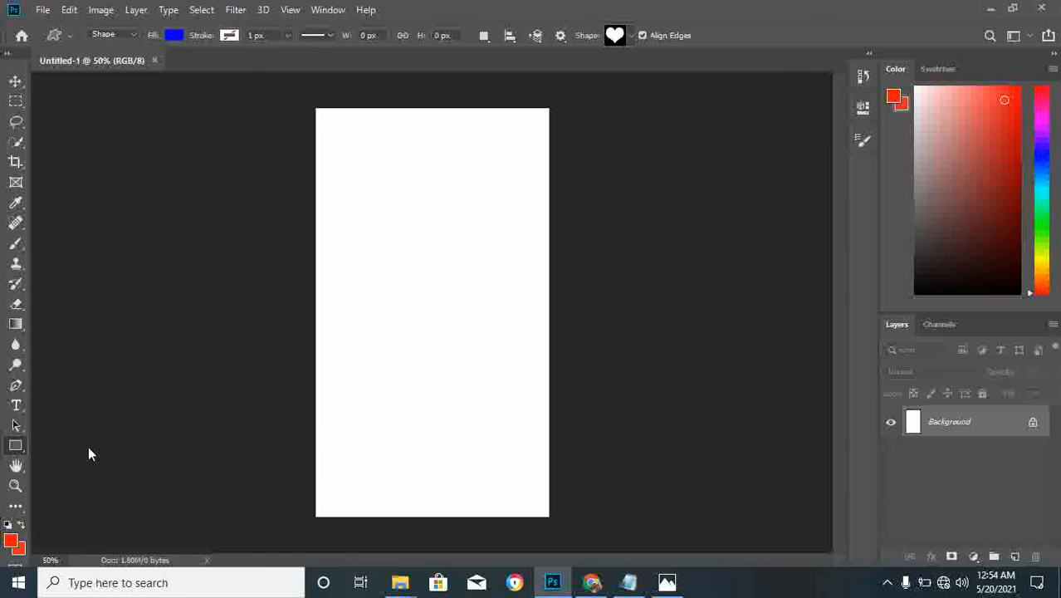
{"action": "right_click", "coordinate": [15, 446]}
{"action": "left_click", "coordinate": [14, 447]}
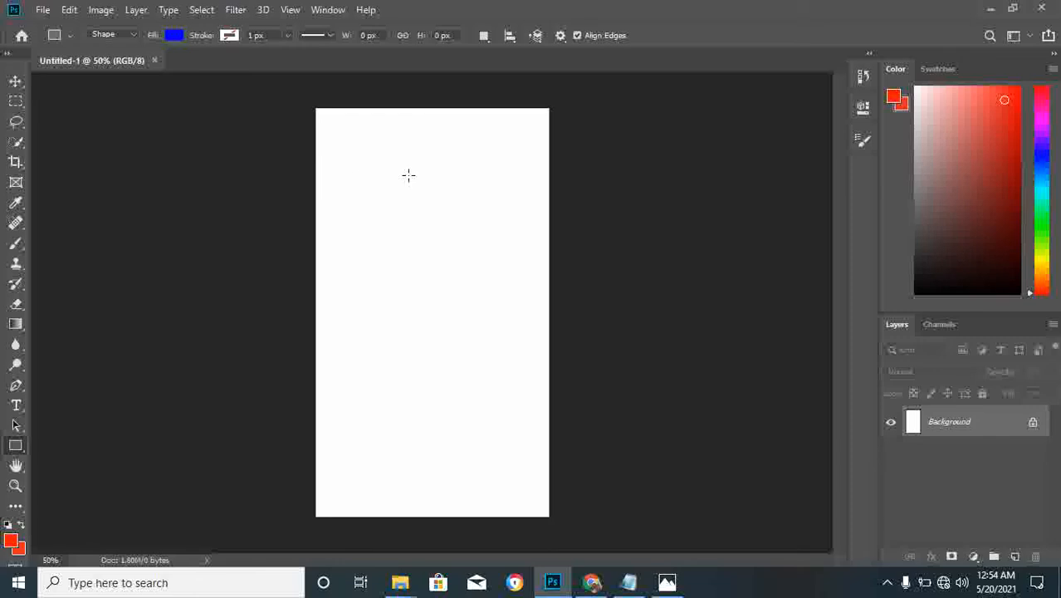
{"action": "left_click_drag", "start_coordinate": [372, 144], "coordinate": [514, 471]}
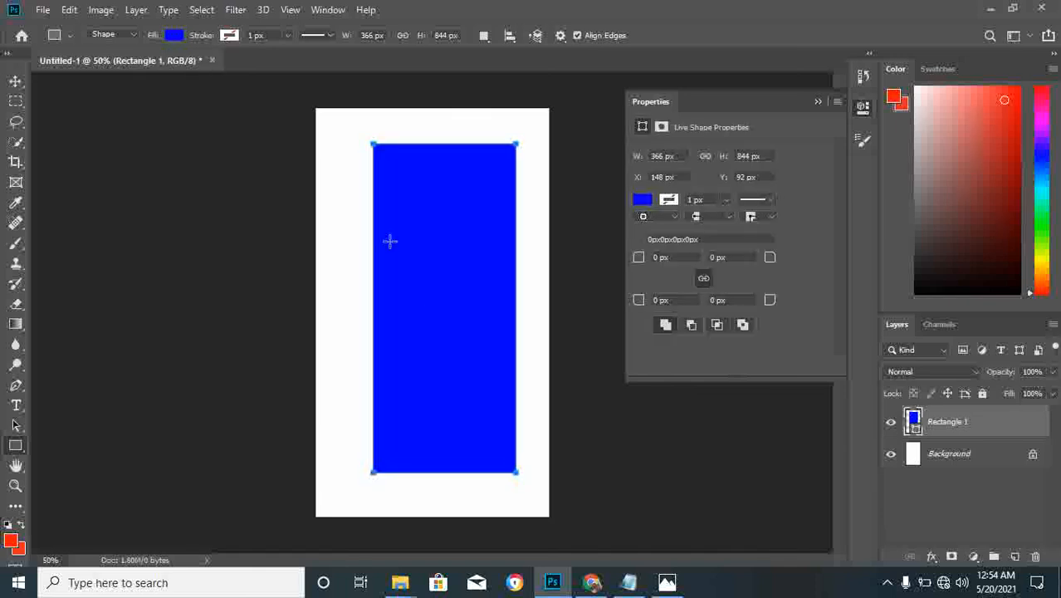
Change the rectangle's fill color to a dark navy blue.
{"action": "left_click", "coordinate": [172, 36]}
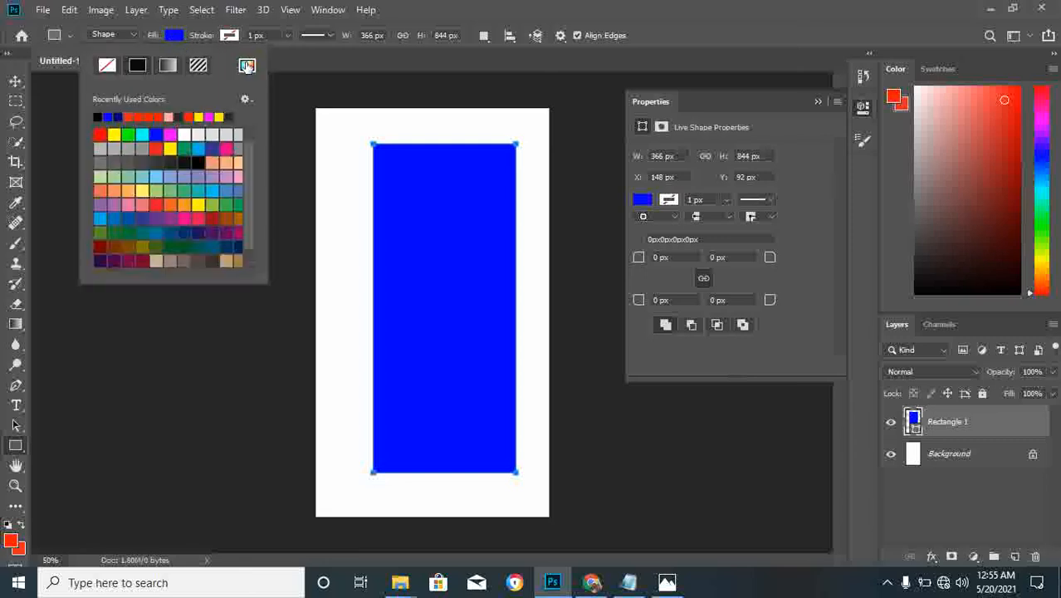
{"action": "left_click", "coordinate": [246, 66]}
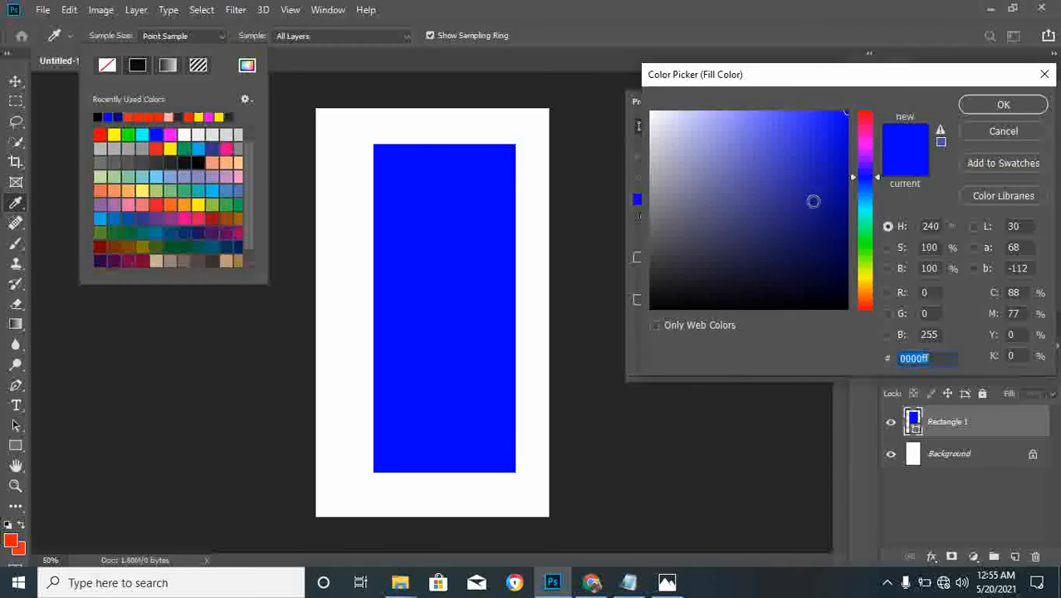
{"action": "left_click_drag", "start_coordinate": [833, 229], "coordinate": [851, 237]}
{"action": "left_click", "coordinate": [988, 101]}
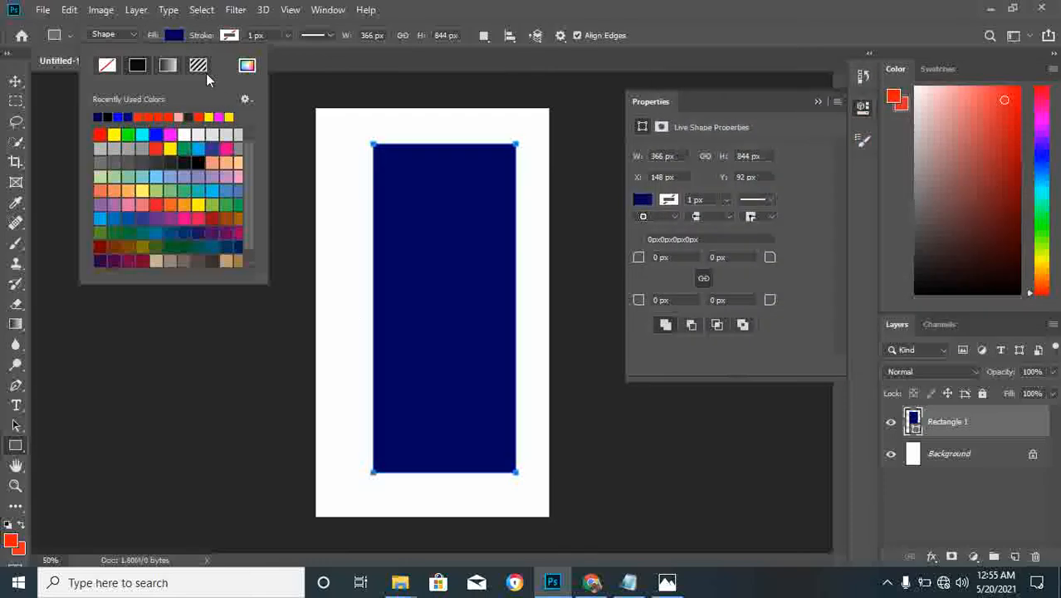
{"action": "left_click", "coordinate": [175, 31]}
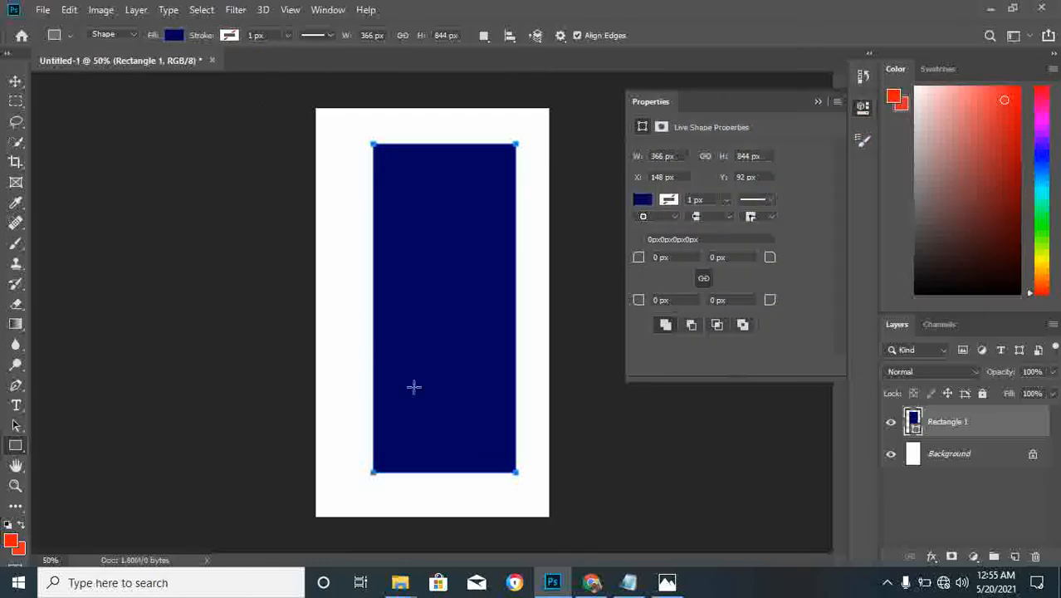
Transform the navy rectangle to about 424 × 752 px, placing it in the upper part of the canvas.
{"action": "left_click", "coordinate": [17, 83]}
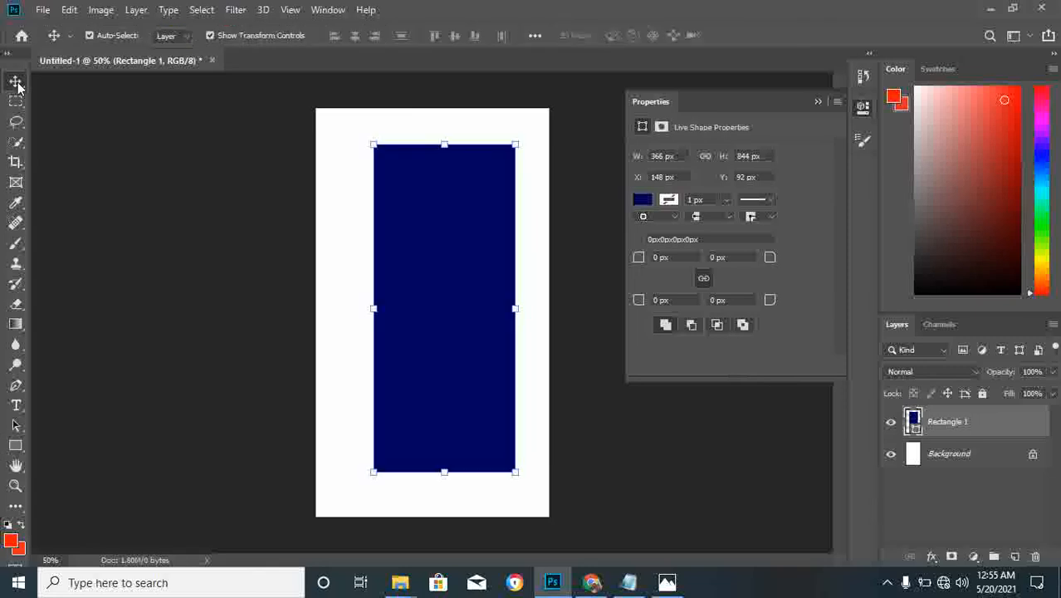
{"action": "left_click", "coordinate": [373, 308]}
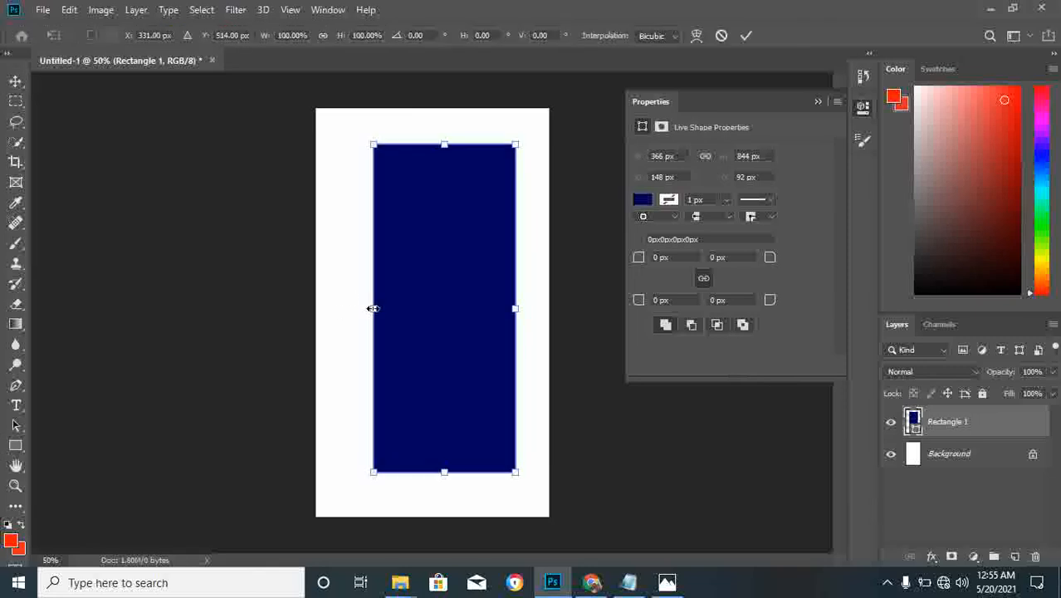
{"action": "left_click_drag", "start_coordinate": [372, 308], "coordinate": [345, 308]}
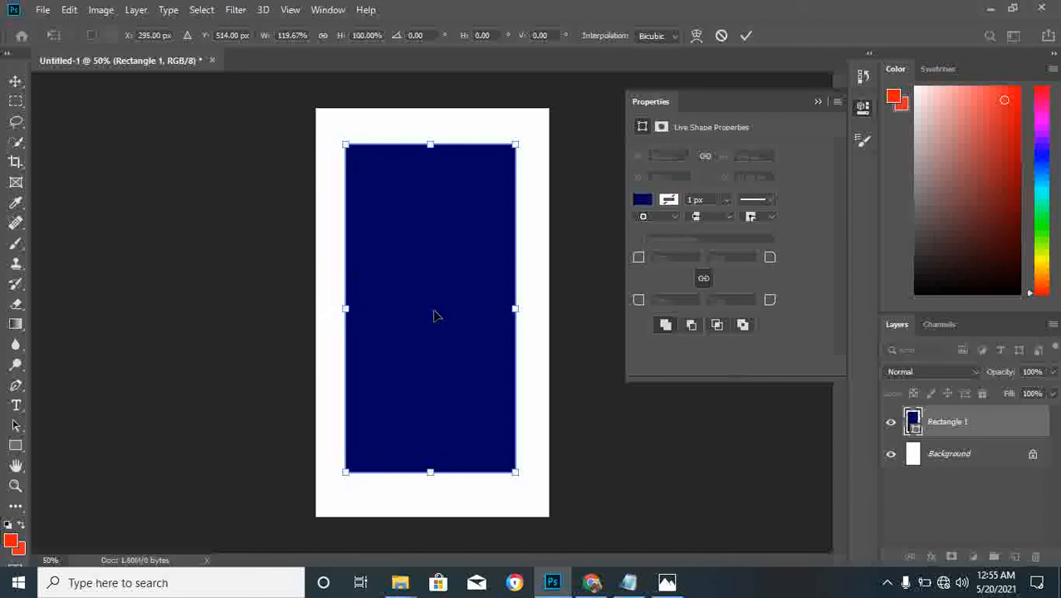
{"action": "left_click_drag", "start_coordinate": [435, 315], "coordinate": [438, 297]}
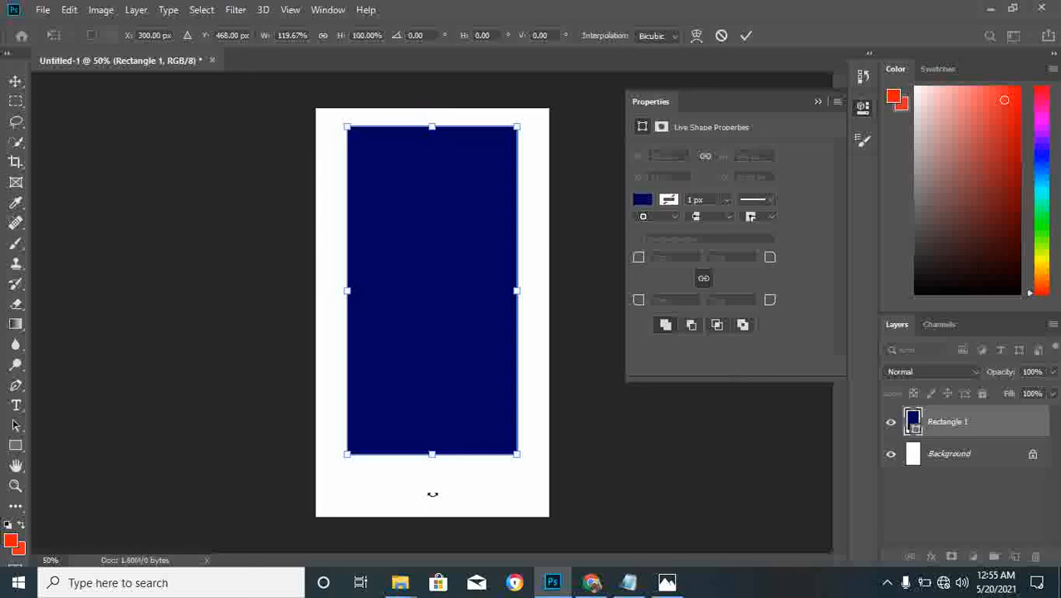
{"action": "left_click_drag", "start_coordinate": [431, 455], "coordinate": [430, 437]}
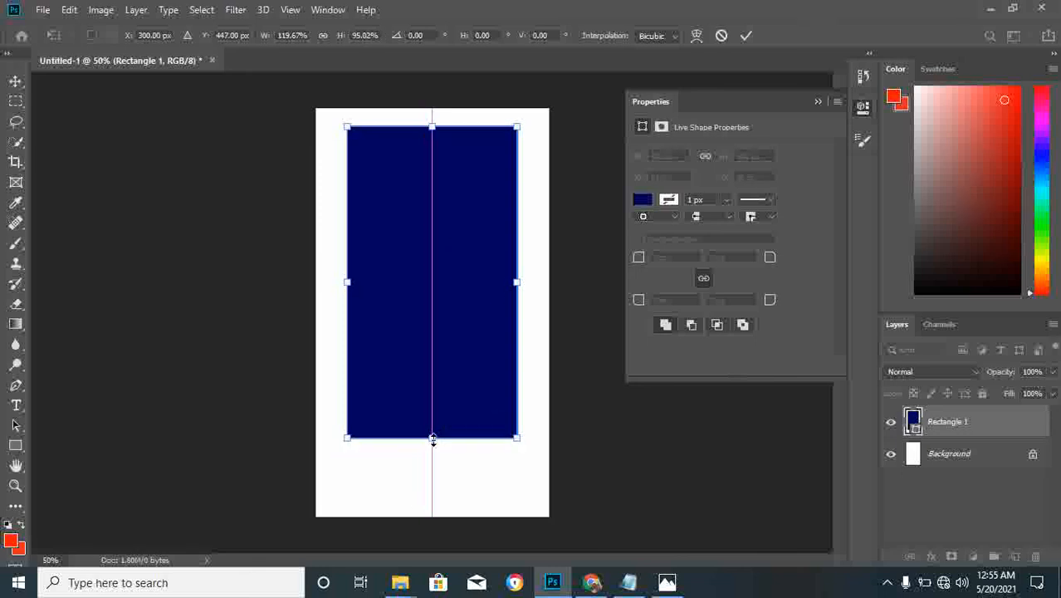
{"action": "left_click_drag", "start_coordinate": [430, 126], "coordinate": [431, 145]}
{"action": "left_click_drag", "start_coordinate": [519, 299], "coordinate": [513, 298]}
{"action": "left_click", "coordinate": [745, 36]}
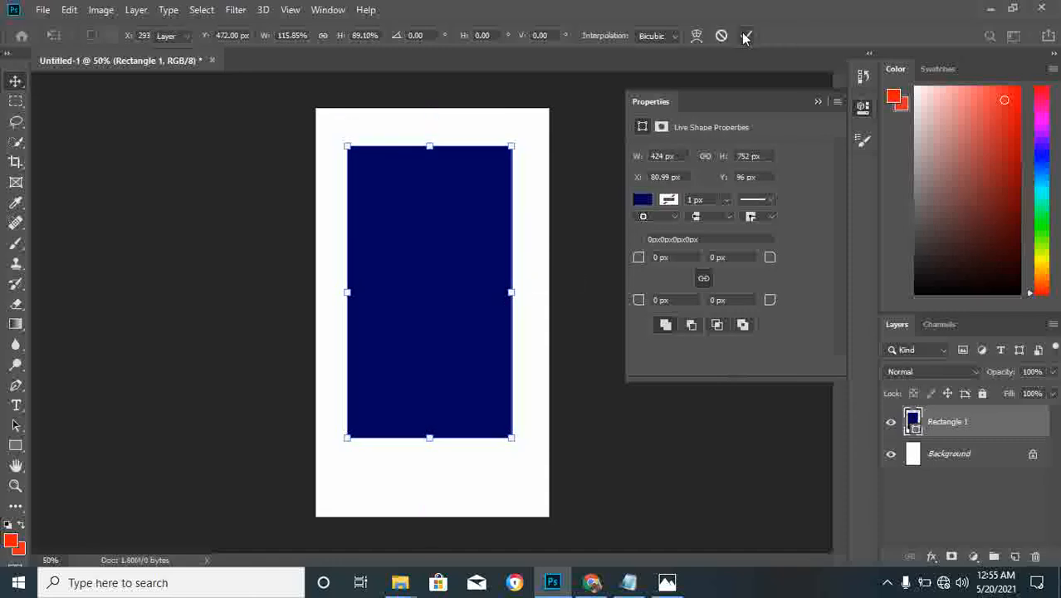
Enlarge the navy rectangle proportionally to about 452 × 804 px and center it horizontally near the canvas top.
{"action": "left_click_drag", "start_coordinate": [471, 258], "coordinate": [474, 253]}
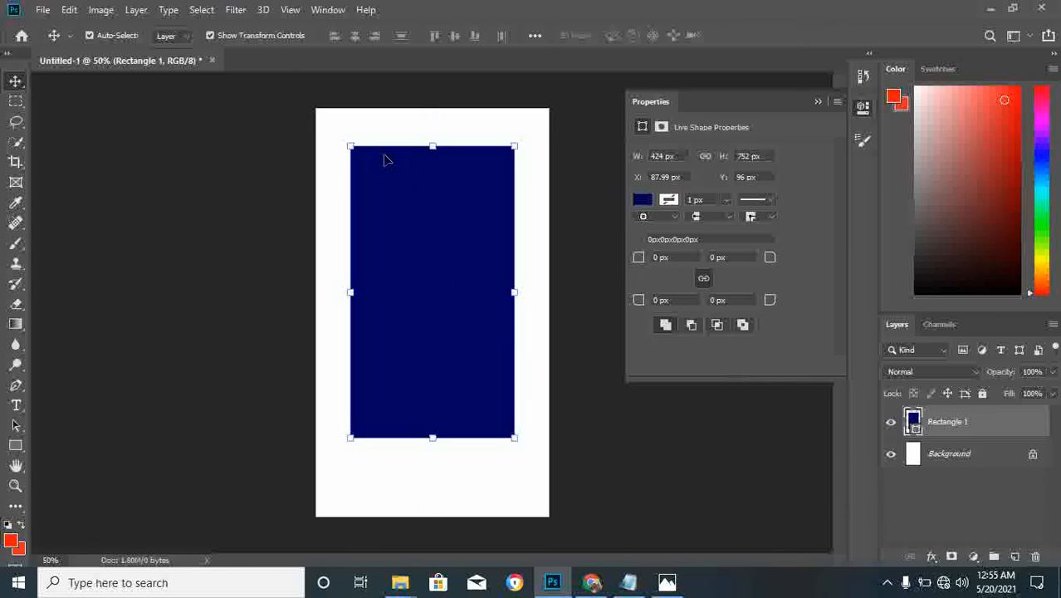
{"action": "left_click_drag", "start_coordinate": [350, 147], "coordinate": [339, 124]}
{"action": "left_click_drag", "start_coordinate": [410, 217], "coordinate": [418, 233]}
{"action": "left_click", "coordinate": [744, 38]}
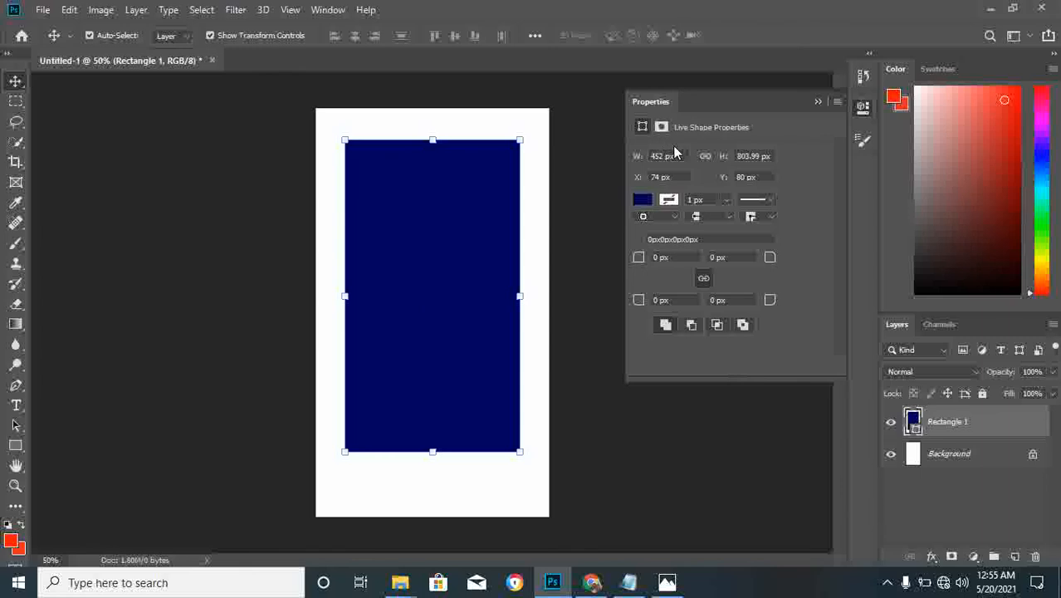
{"action": "left_click", "coordinate": [817, 103]}
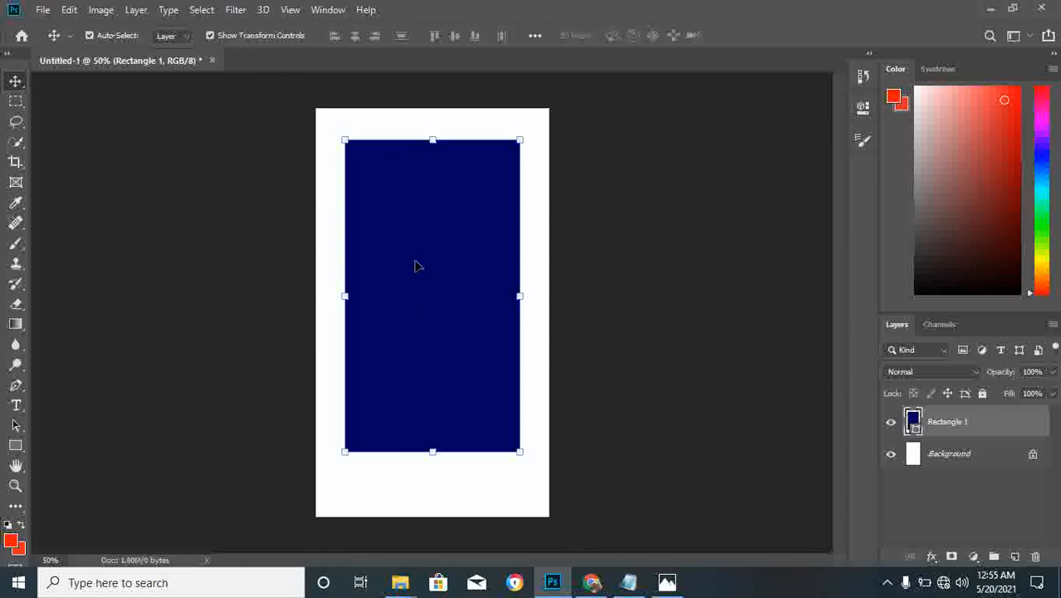
{"action": "left_click", "coordinate": [321, 264]}
{"action": "left_click", "coordinate": [450, 298]}
Check the Lessons 3 reference image in Photos for the name bar beneath the quote block, then return to Photoshop.
{"action": "left_click", "coordinate": [667, 582]}
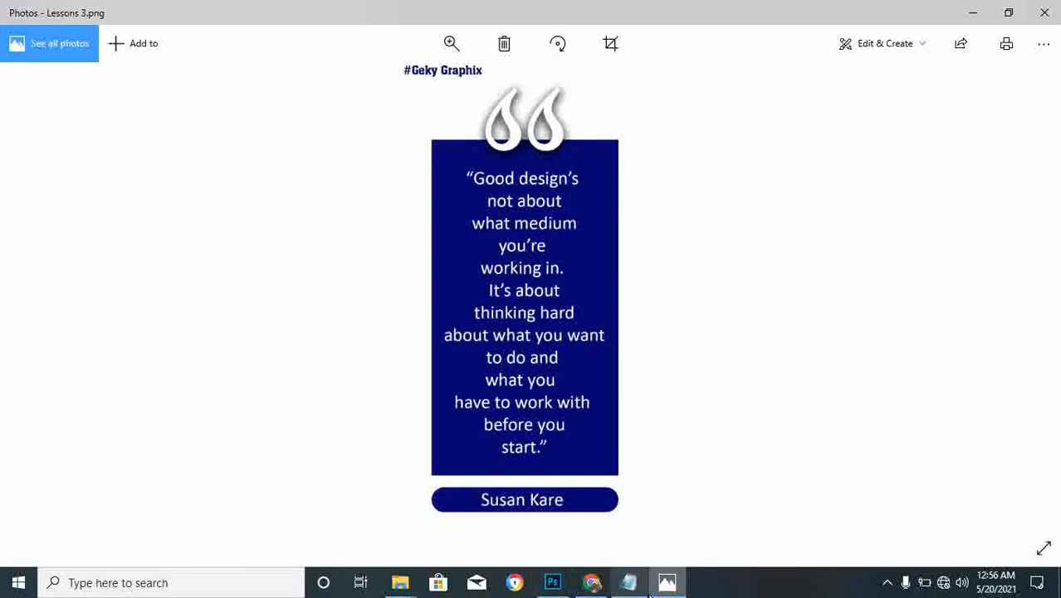
{"action": "left_click", "coordinate": [672, 583]}
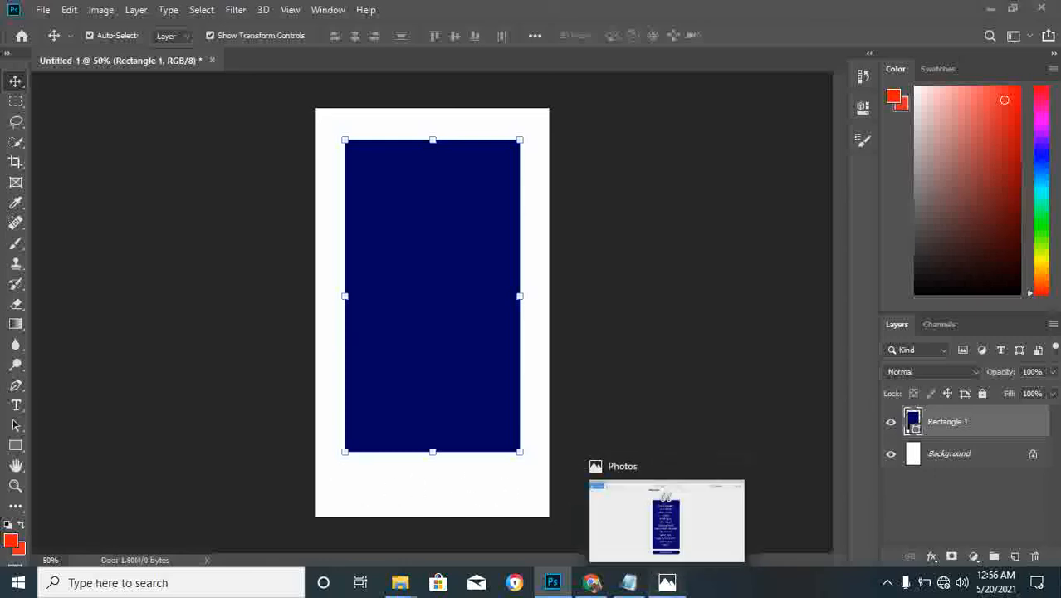
{"action": "left_click", "coordinate": [666, 582]}
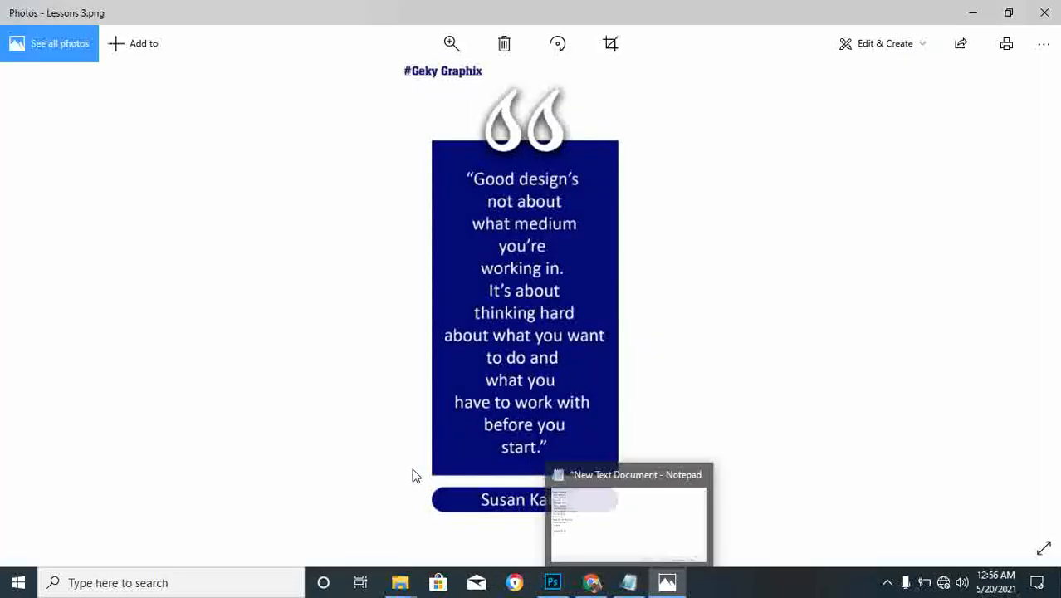
{"action": "left_click", "coordinate": [967, 13]}
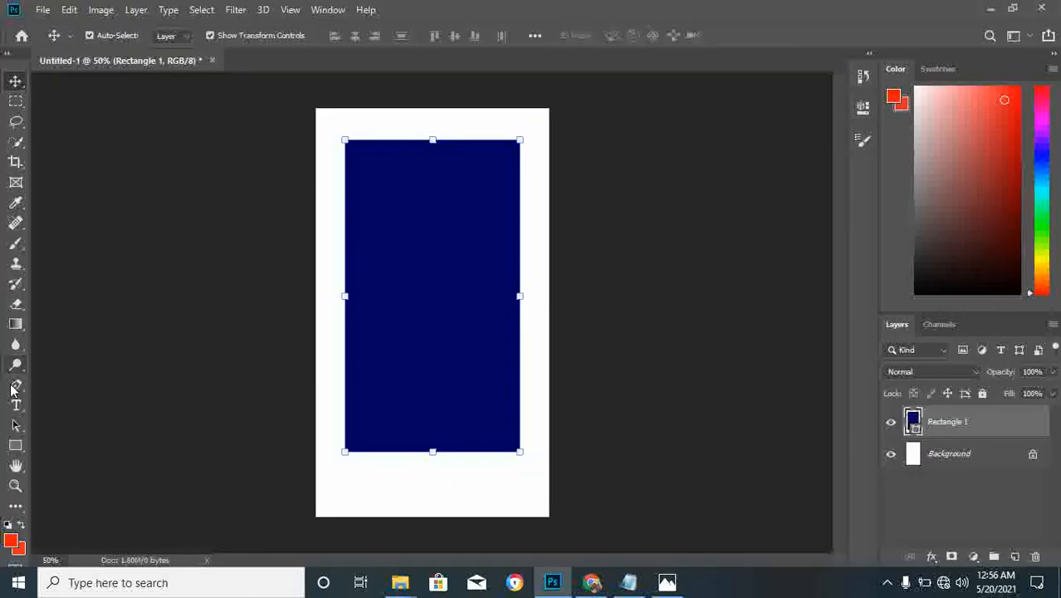
Draw a thin navy rectangle about 448 × 56 px below the large rectangle, aligned with its width.
{"action": "left_click", "coordinate": [17, 446]}
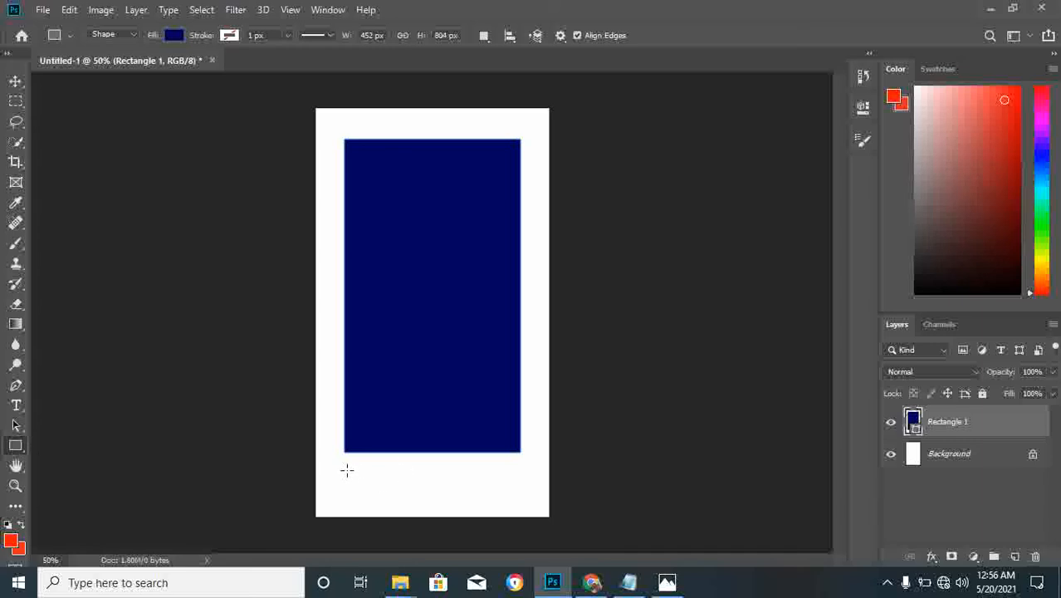
{"action": "left_click_drag", "start_coordinate": [346, 478], "coordinate": [519, 500]}
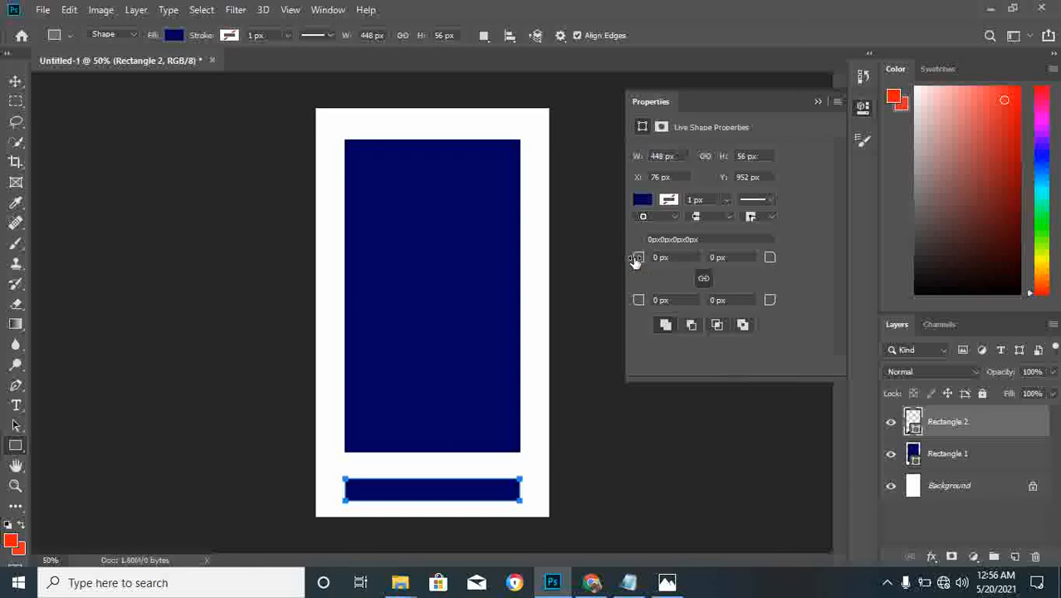
Round all four corners of the thin navy bar to a 28 px radius and deselect the bar.
{"action": "left_click_drag", "start_coordinate": [635, 259], "coordinate": [657, 267]}
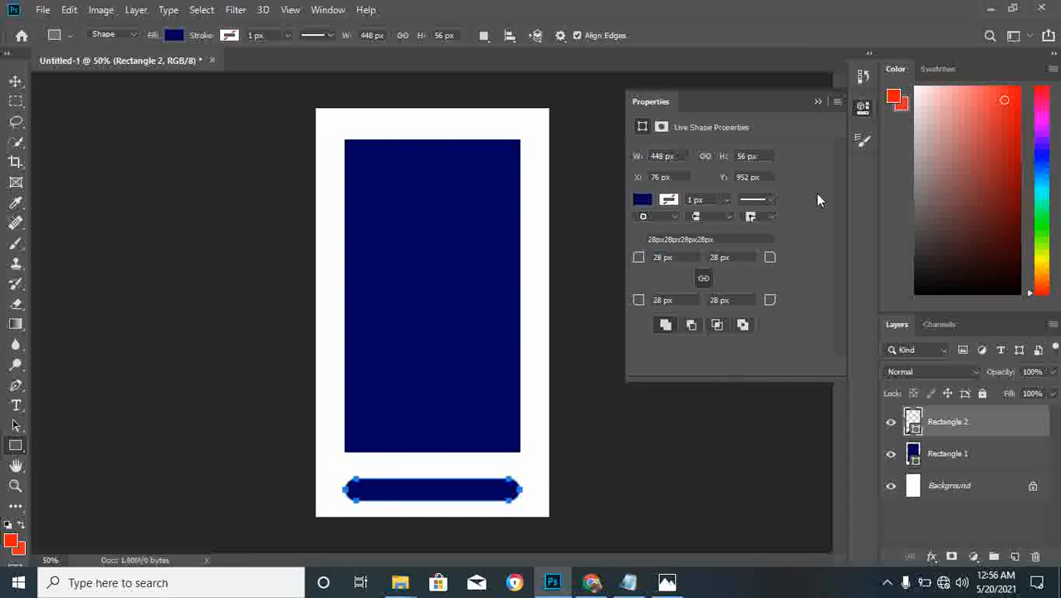
{"action": "left_click", "coordinate": [816, 99]}
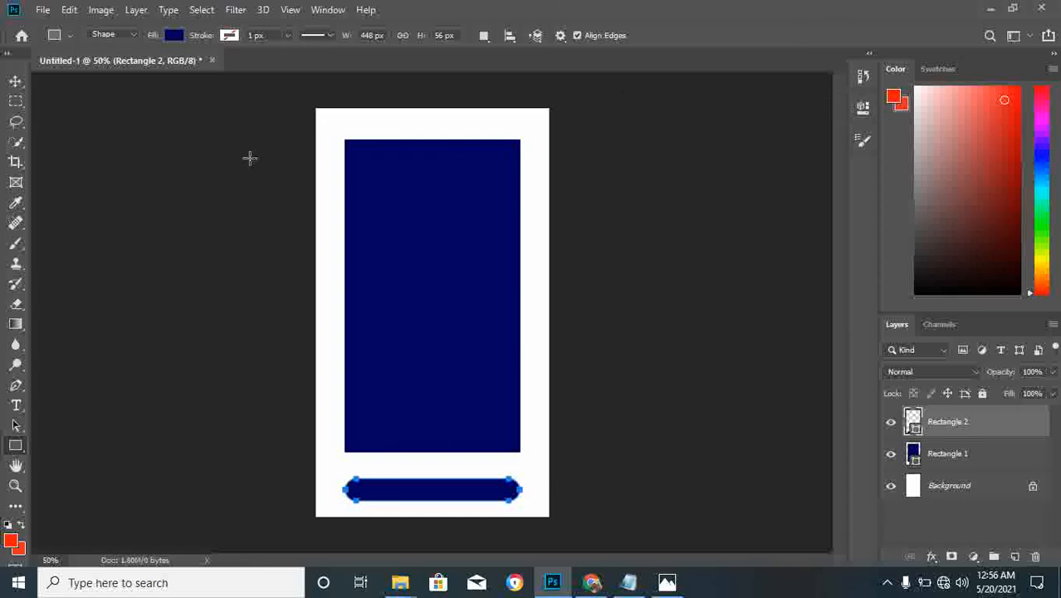
{"action": "left_click", "coordinate": [15, 82]}
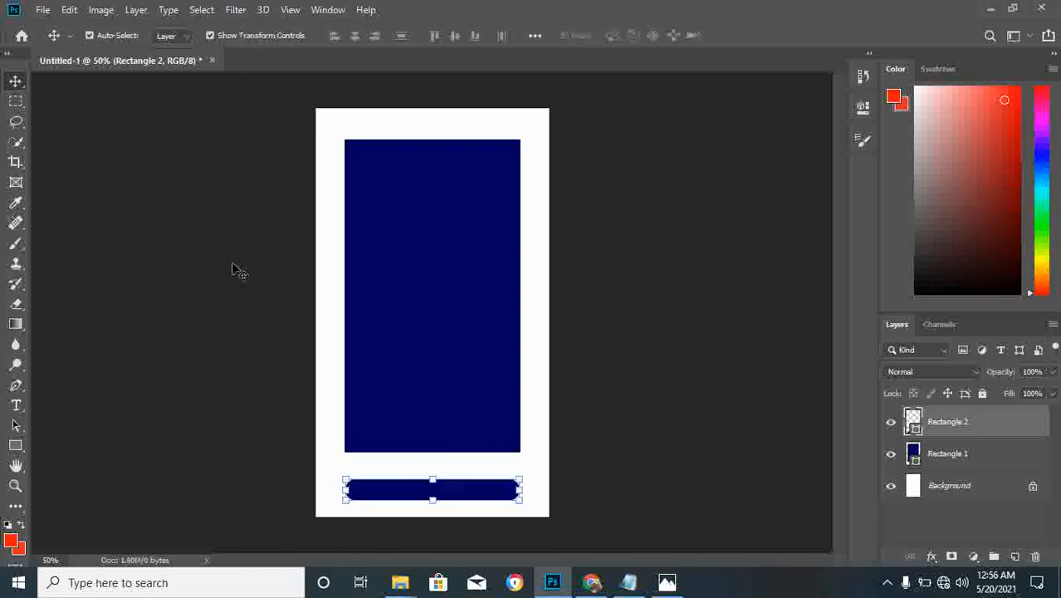
{"action": "left_click", "coordinate": [632, 514]}
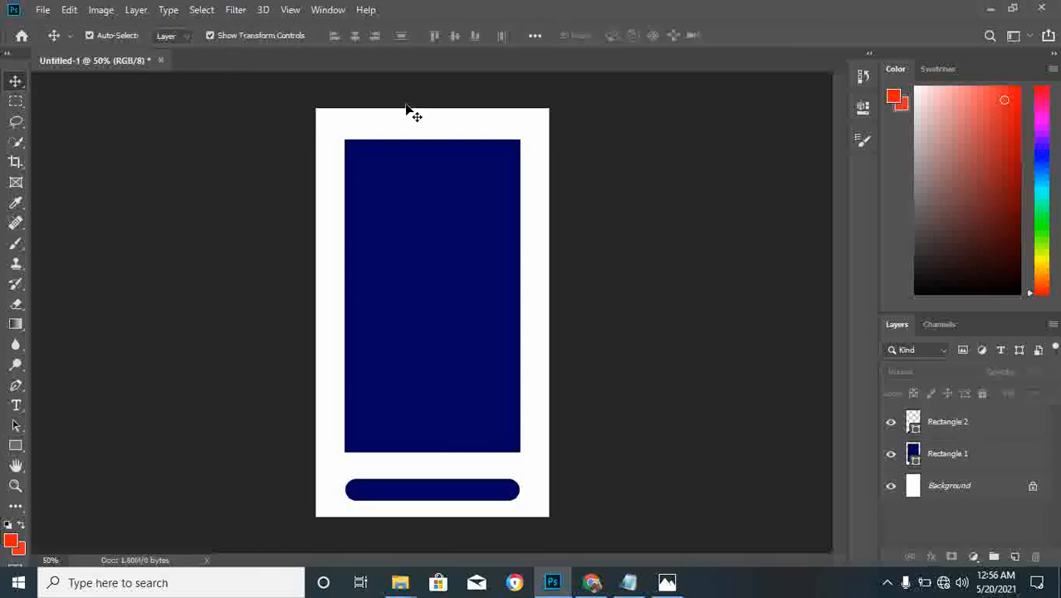
Move the large navy rectangle slightly down, closer to the rounded bar, and deselect it.
{"action": "left_click", "coordinate": [457, 157]}
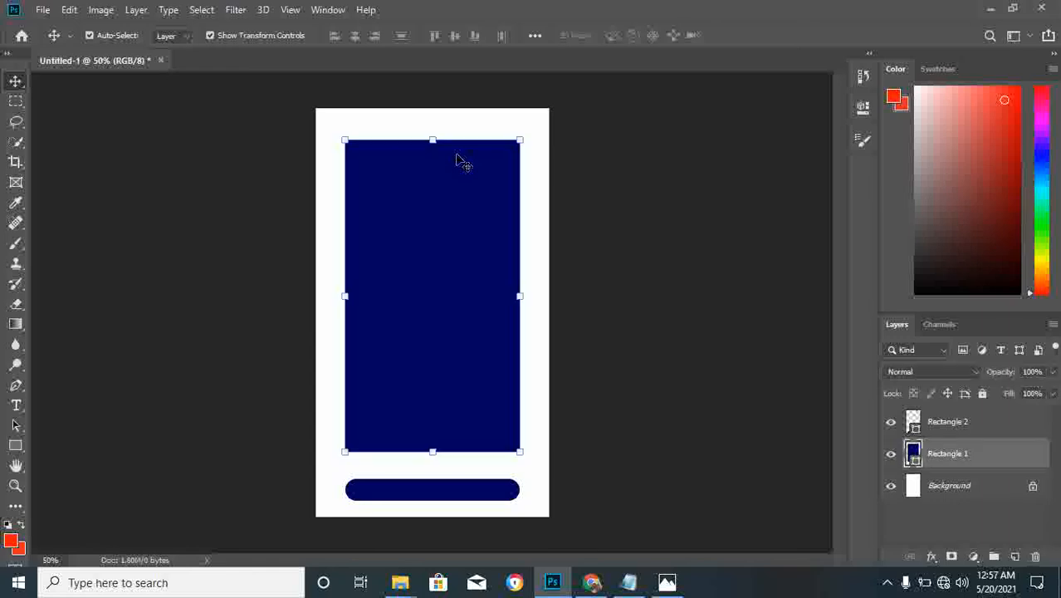
{"action": "mouse_move", "coordinate": [457, 158]}
{"action": "left_mouse_down"}
{"action": "mouse_move", "coordinate": [457, 178]}
{"action": "mouse_move", "coordinate": [455, 168]}
{"action": "left_mouse_up"}
{"action": "left_click", "coordinate": [631, 216]}
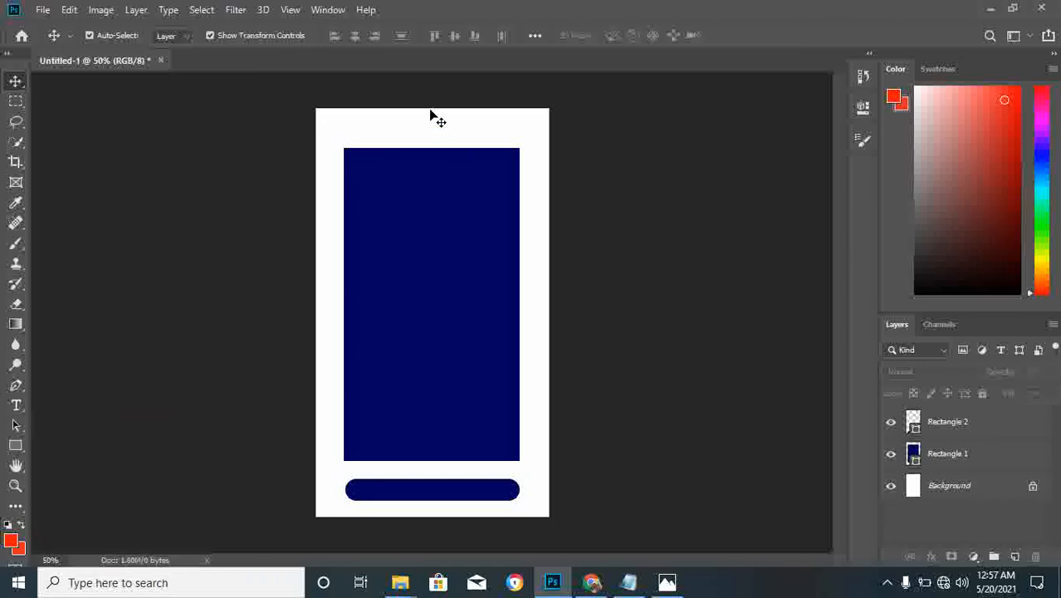
Add a text layer containing a single double quotation mark in the white area above the large navy rectangle.
{"action": "left_click", "coordinate": [15, 408]}
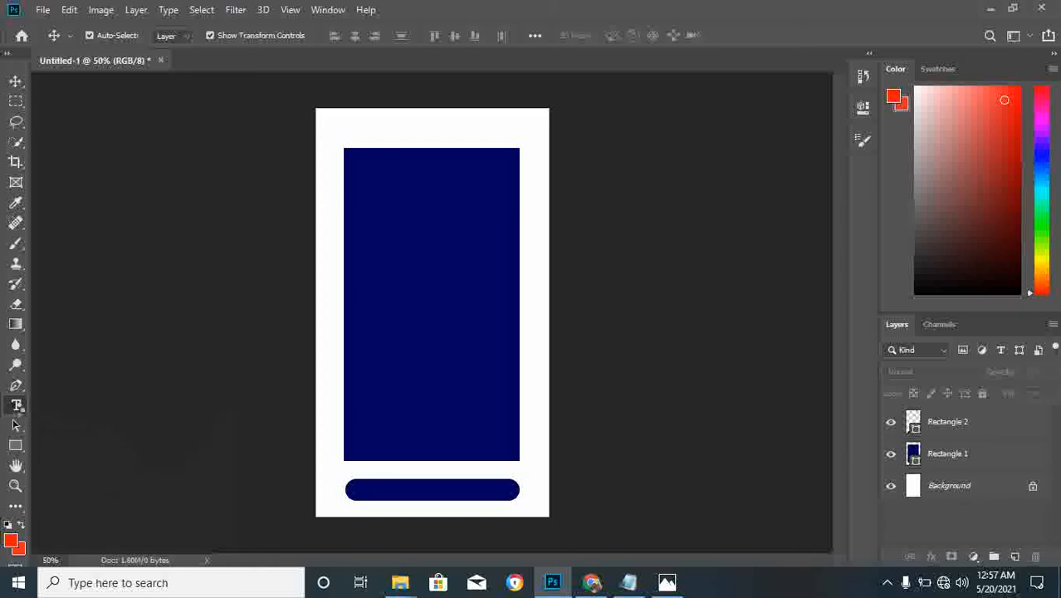
{"action": "left_click", "coordinate": [15, 406]}
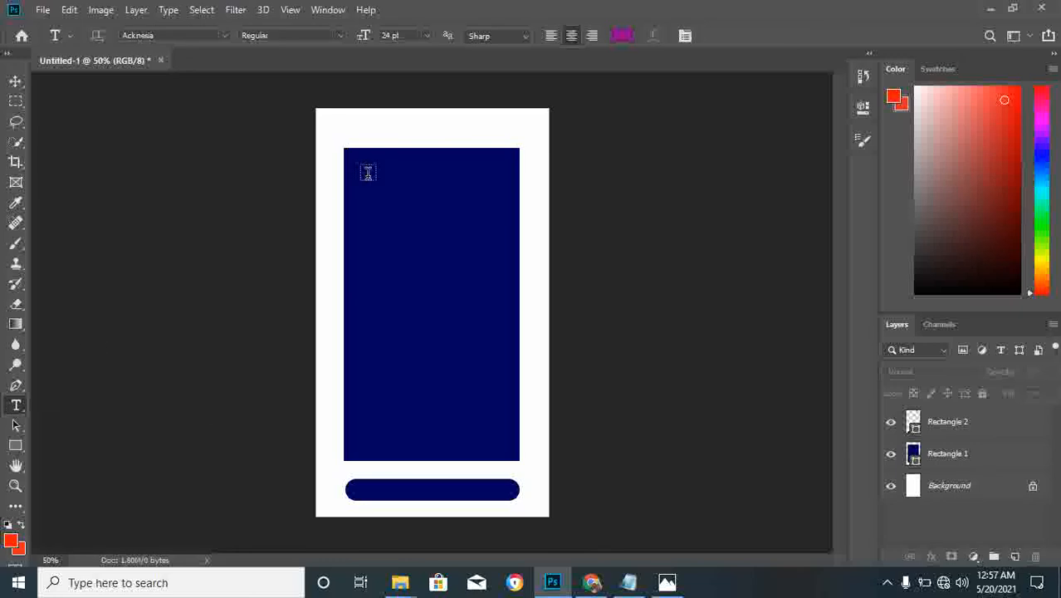
{"action": "left_click", "coordinate": [410, 134]}
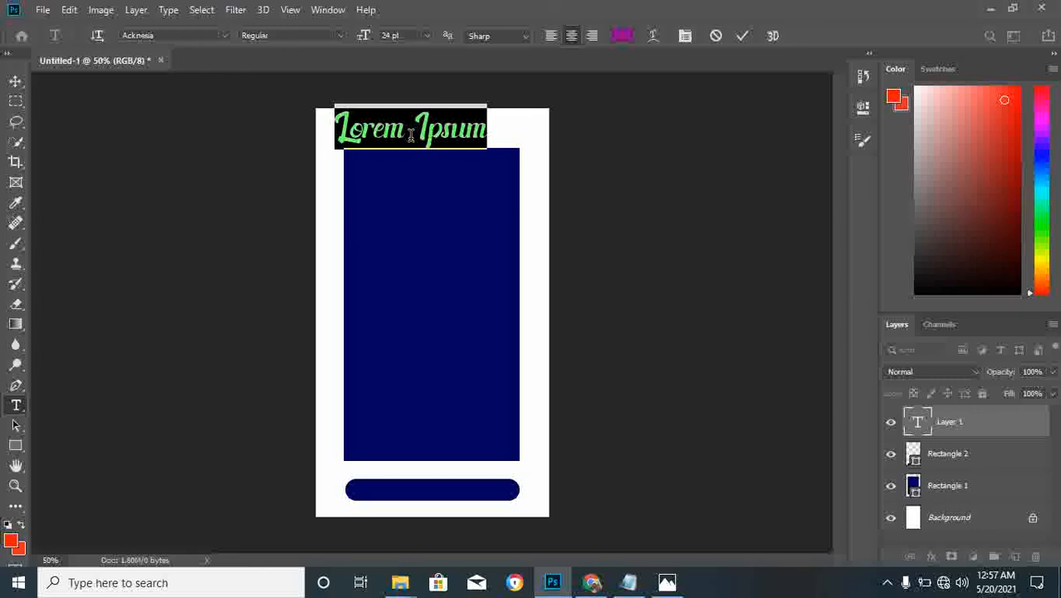
{"action": "key", "text": "BackSpace"}
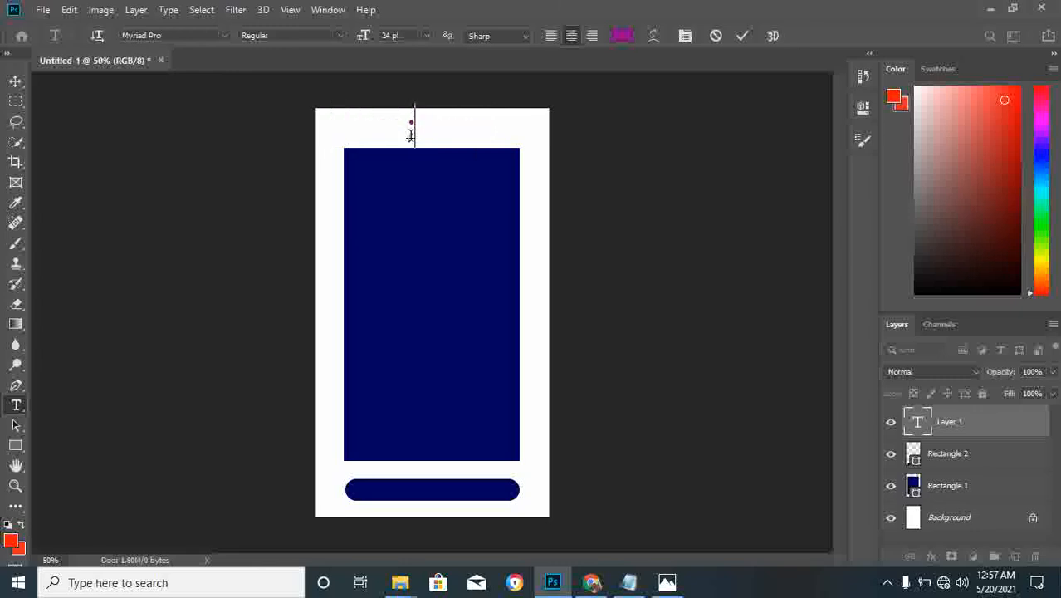
{"action": "type", "text": "\""}
{"action": "left_click", "coordinate": [743, 36]}
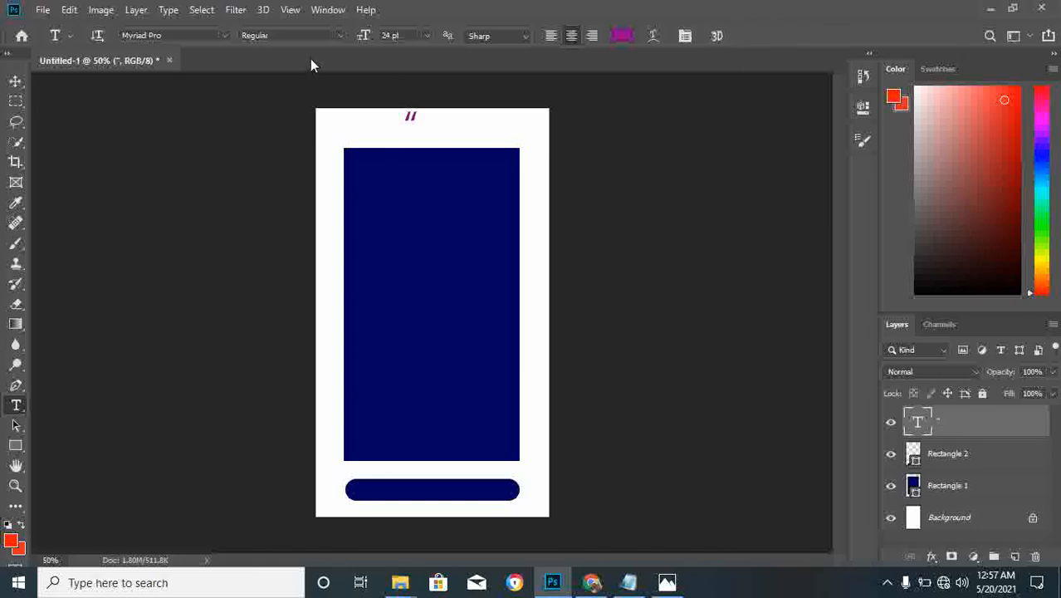
Change the quotation mark's font to AachenDEEMed.
{"action": "left_click", "coordinate": [228, 33]}
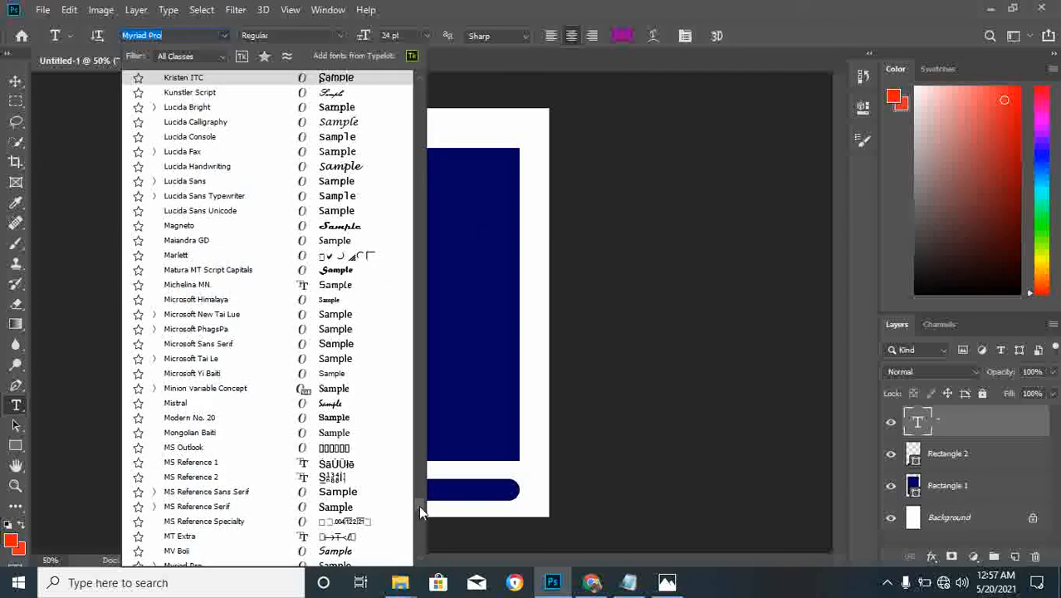
{"action": "left_click", "coordinate": [417, 311]}
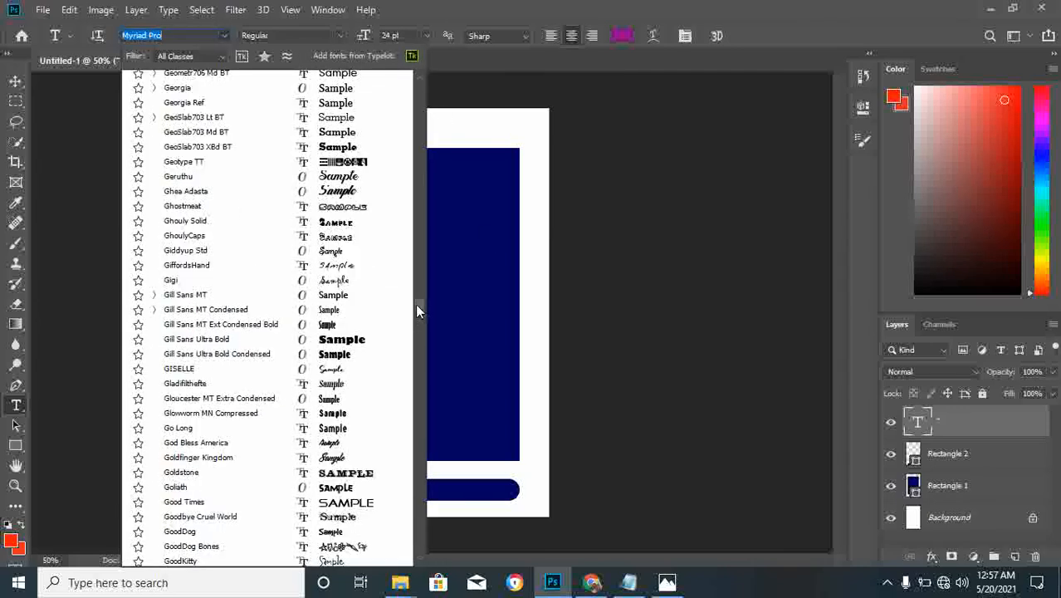
{"action": "left_click", "coordinate": [422, 197]}
{"action": "left_click", "coordinate": [410, 154]}
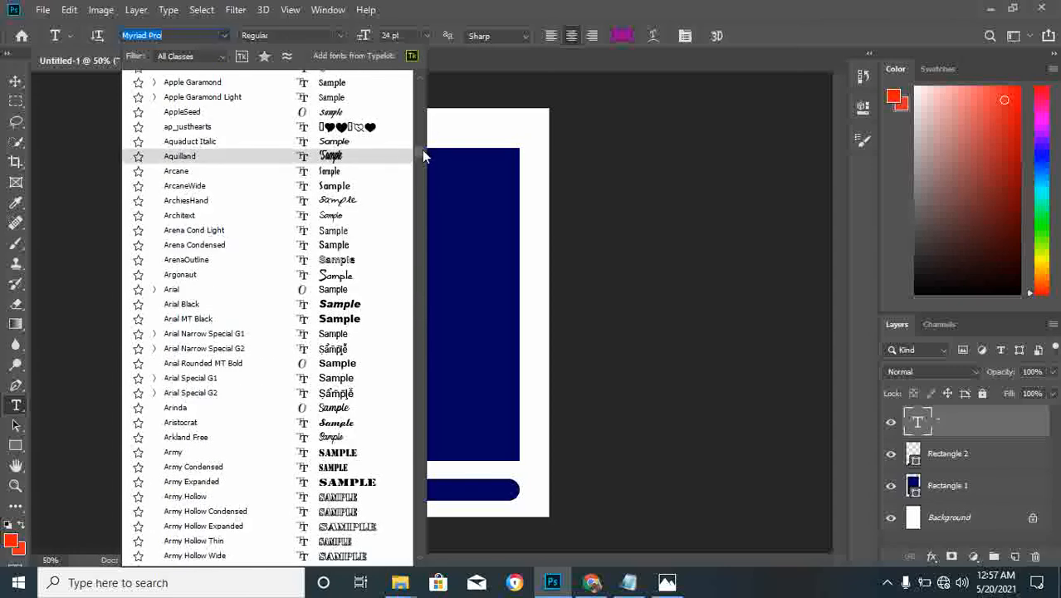
{"action": "left_click_drag", "start_coordinate": [418, 152], "coordinate": [420, 58]}
{"action": "left_click", "coordinate": [423, 85]}
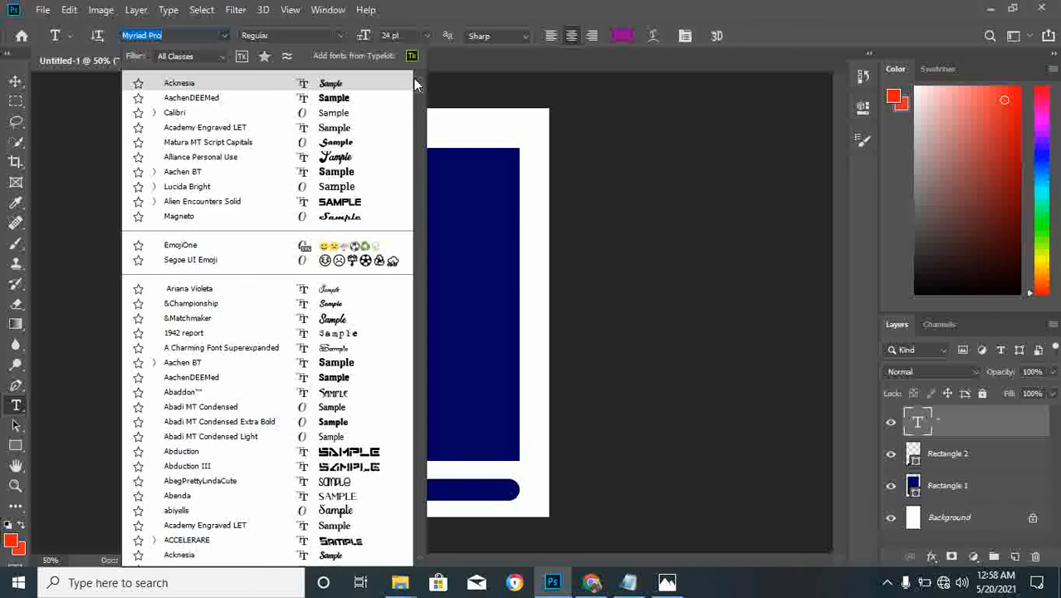
{"action": "left_click", "coordinate": [347, 101]}
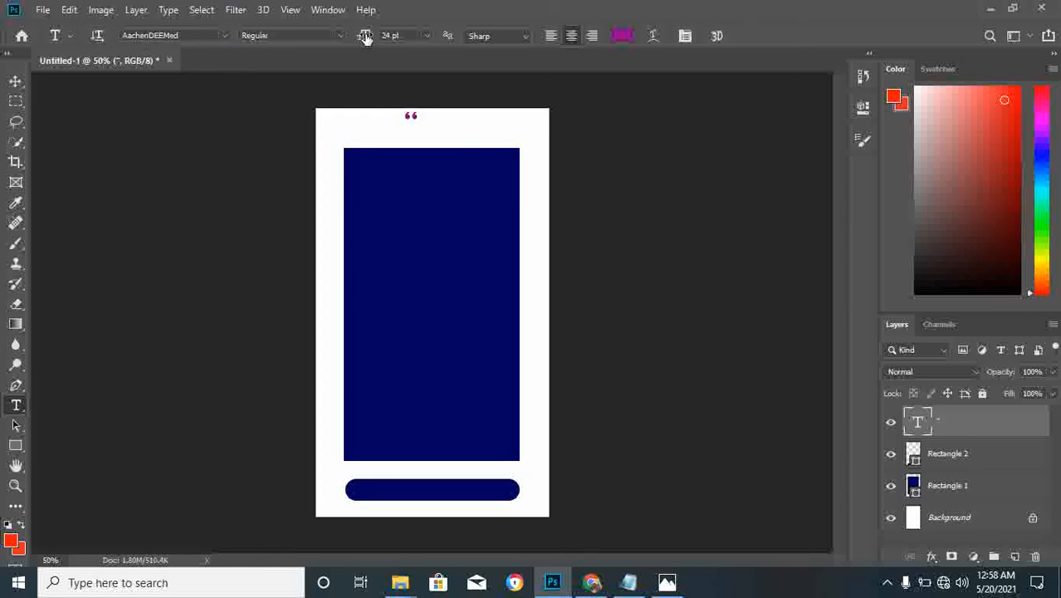
Set the quotation mark's font size to 72 pt in the type layer properties.
{"action": "left_click", "coordinate": [16, 81]}
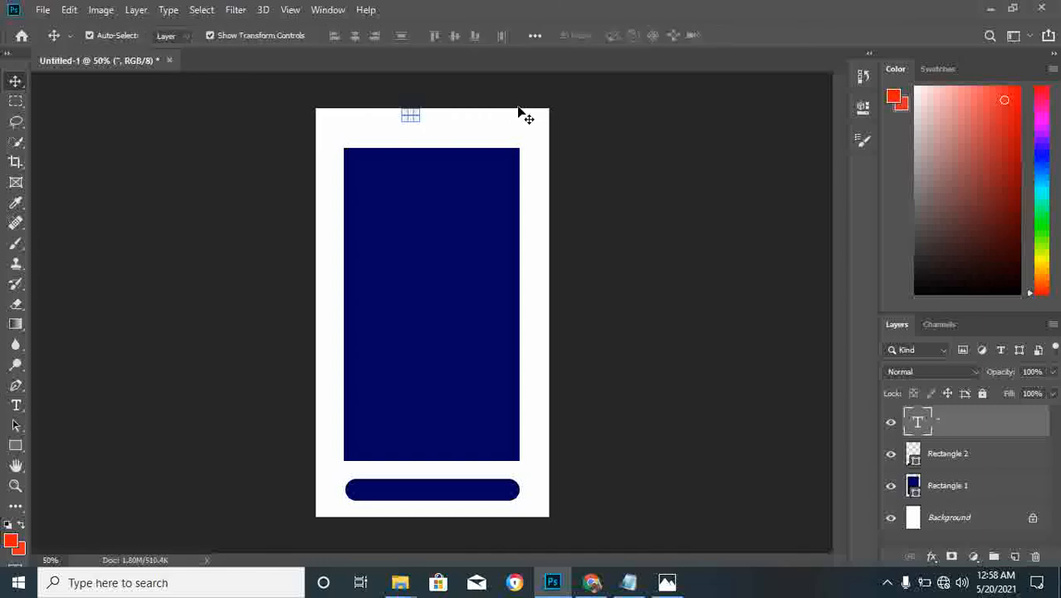
{"action": "left_click", "coordinate": [863, 109]}
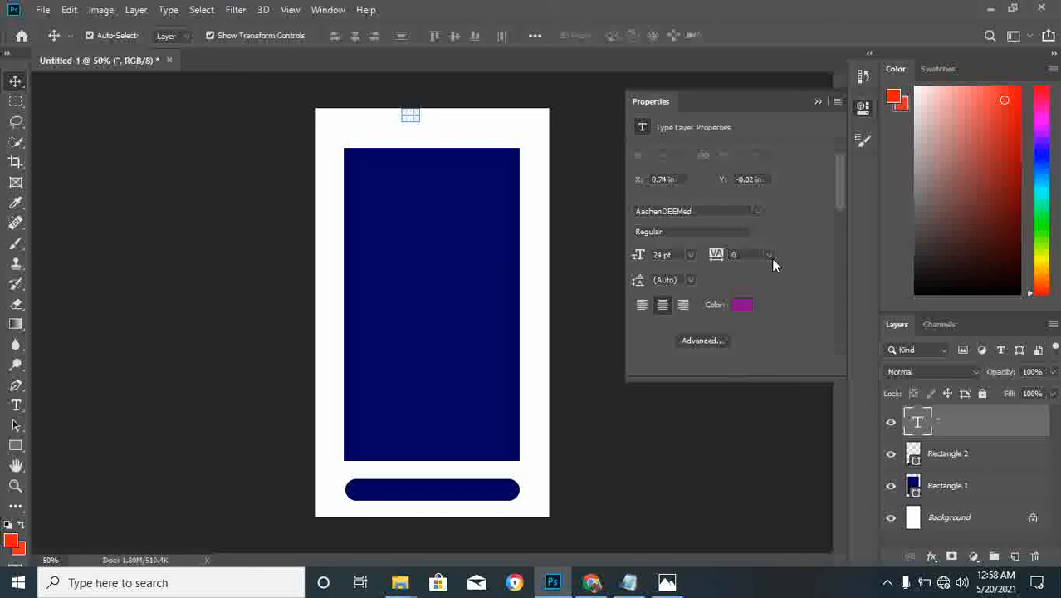
{"action": "left_click", "coordinate": [689, 255]}
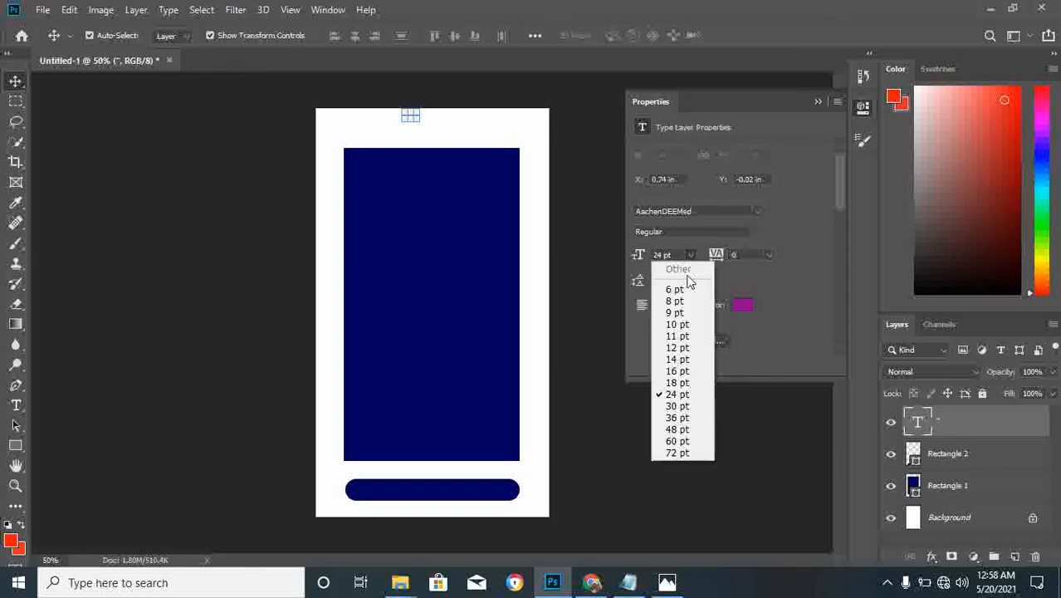
{"action": "left_click", "coordinate": [692, 453]}
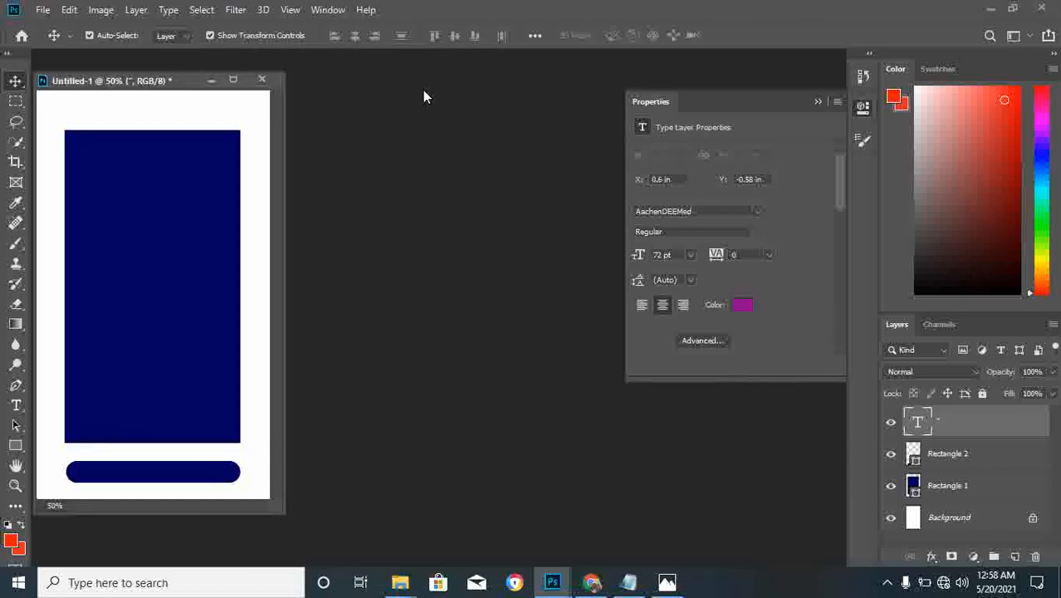
Dock the floating document window back into the workspace.
{"action": "left_click", "coordinate": [232, 81]}
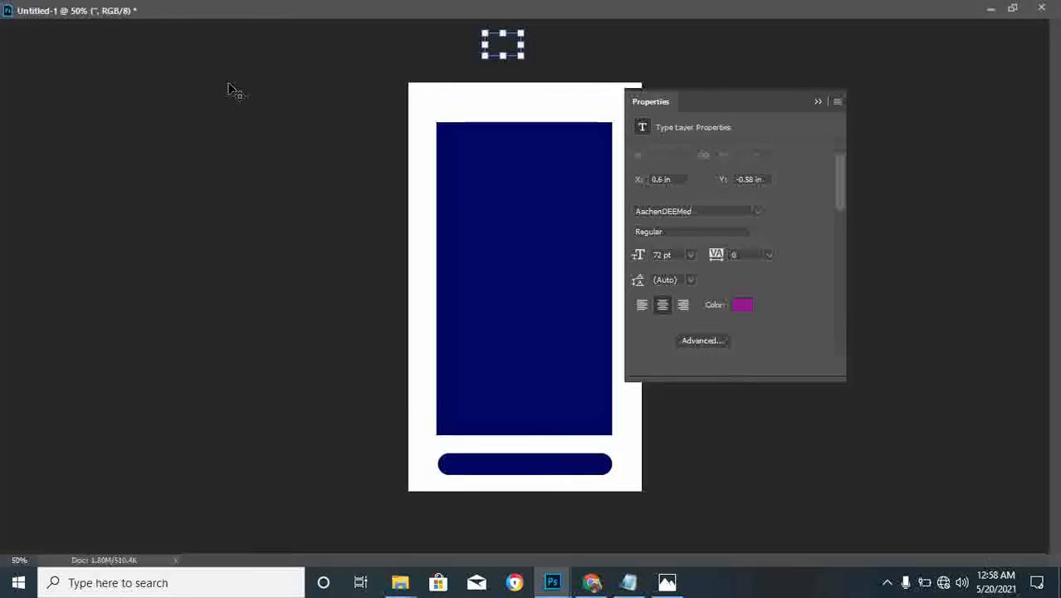
{"action": "double_click", "coordinate": [394, 10]}
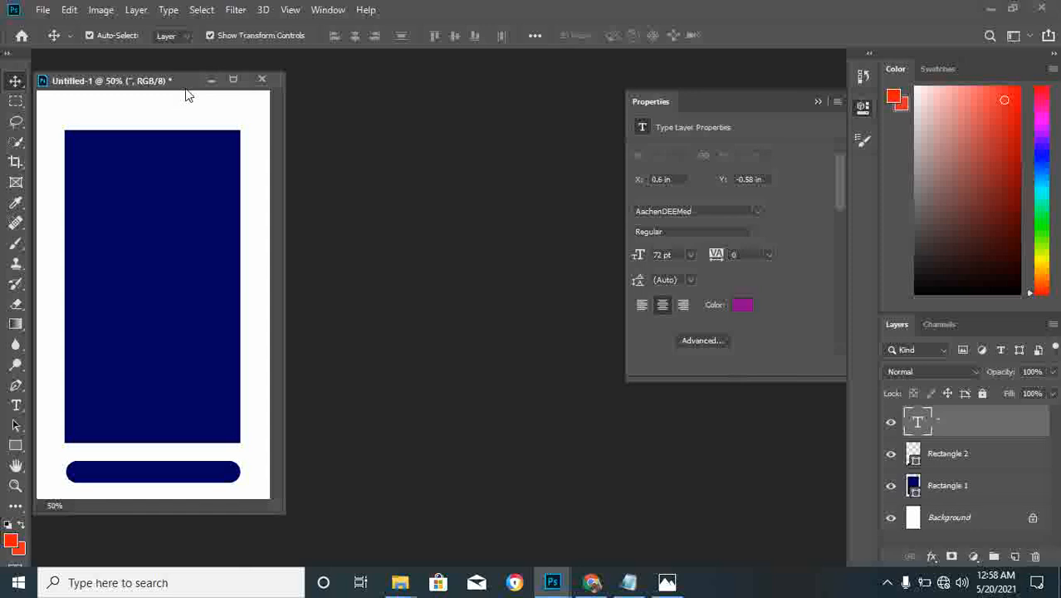
{"action": "left_click_drag", "start_coordinate": [187, 95], "coordinate": [250, 56]}
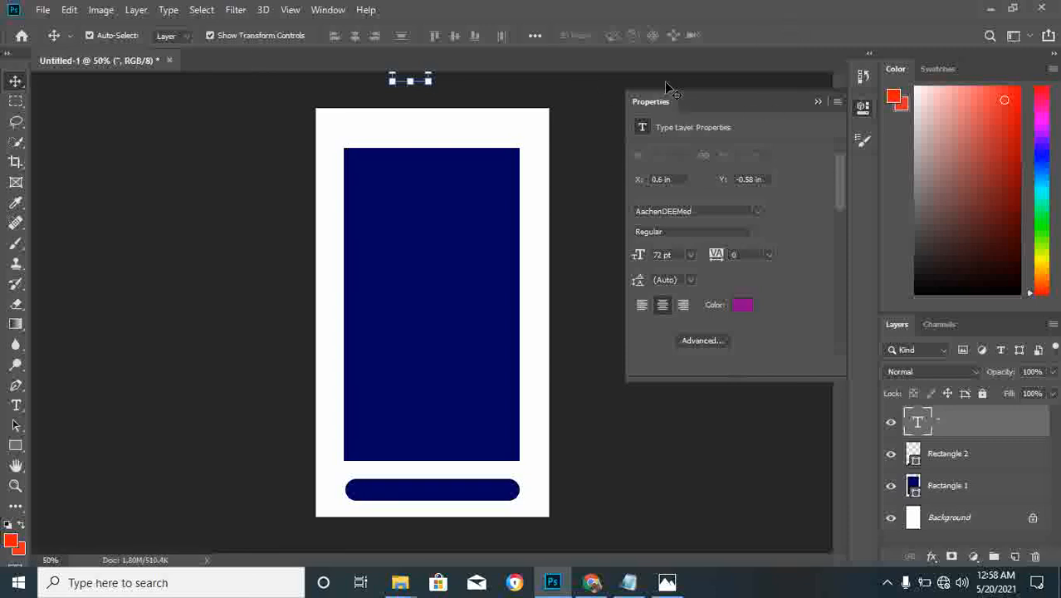
Enlarge the quotation mark proportionally to about 172 pt and center it over the top edge of the large navy rectangle.
{"action": "left_click", "coordinate": [427, 81]}
{"action": "left_click_drag", "start_coordinate": [418, 112], "coordinate": [431, 187]}
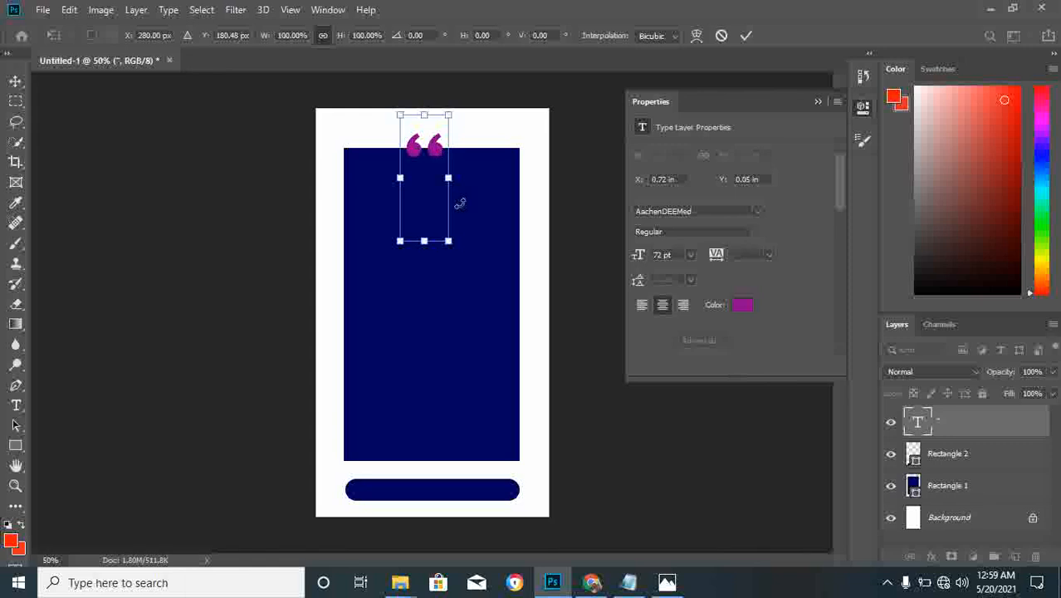
{"action": "left_click_drag", "start_coordinate": [448, 241], "coordinate": [587, 336]}
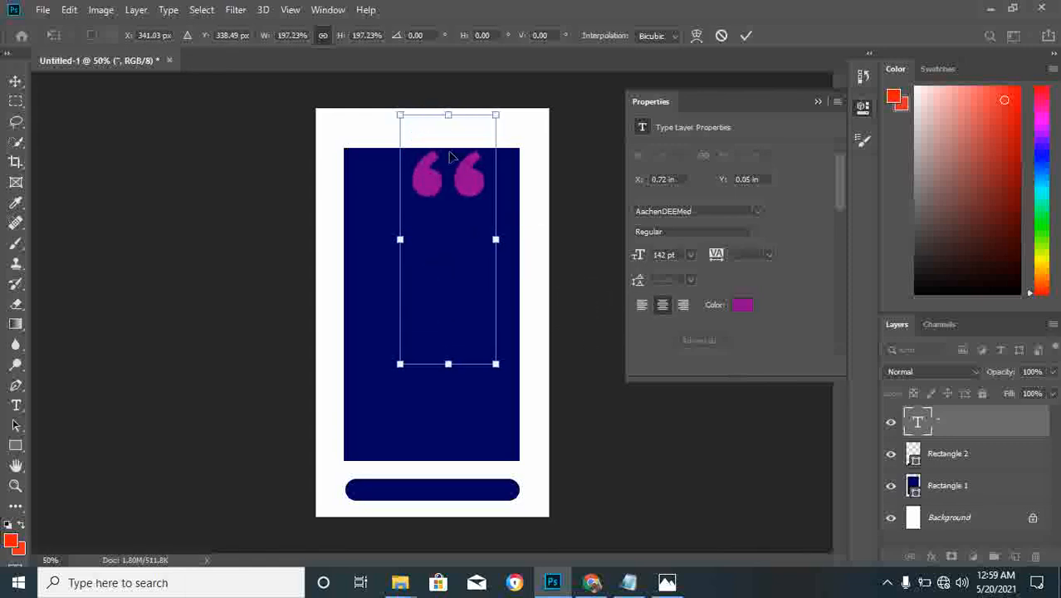
{"action": "left_click_drag", "start_coordinate": [466, 193], "coordinate": [450, 169]}
{"action": "left_click_drag", "start_coordinate": [479, 341], "coordinate": [523, 383]}
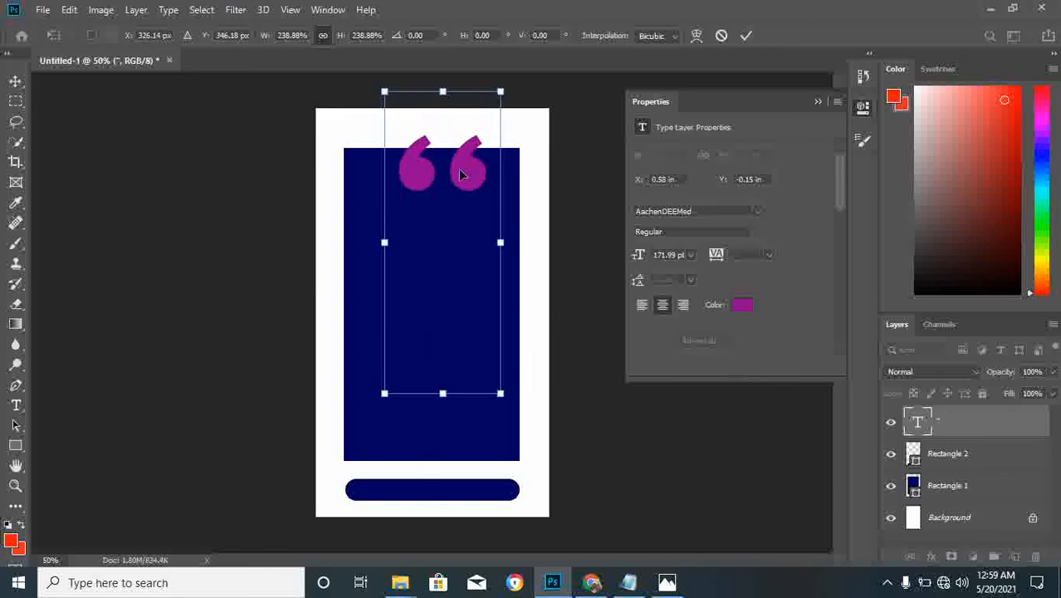
{"action": "mouse_move", "coordinate": [464, 174]}
{"action": "left_mouse_down"}
{"action": "mouse_move", "coordinate": [441, 153]}
{"action": "mouse_move", "coordinate": [454, 156]}
{"action": "left_mouse_up"}
{"action": "left_click", "coordinate": [747, 35]}
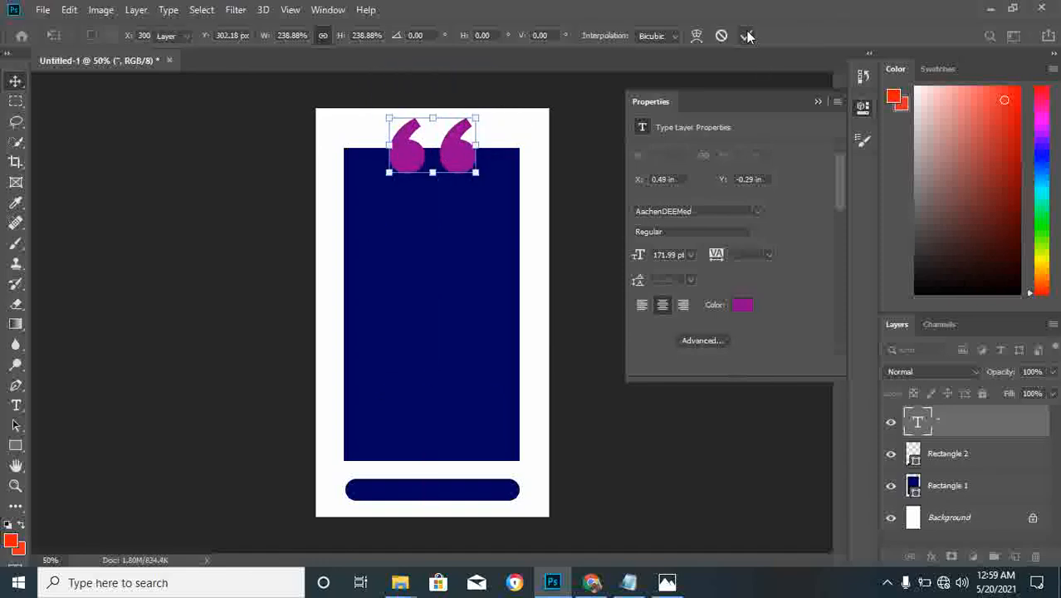
Set the quotation mark's text color to near-white fdfdfd and collapse its properties.
{"action": "left_click", "coordinate": [743, 306]}
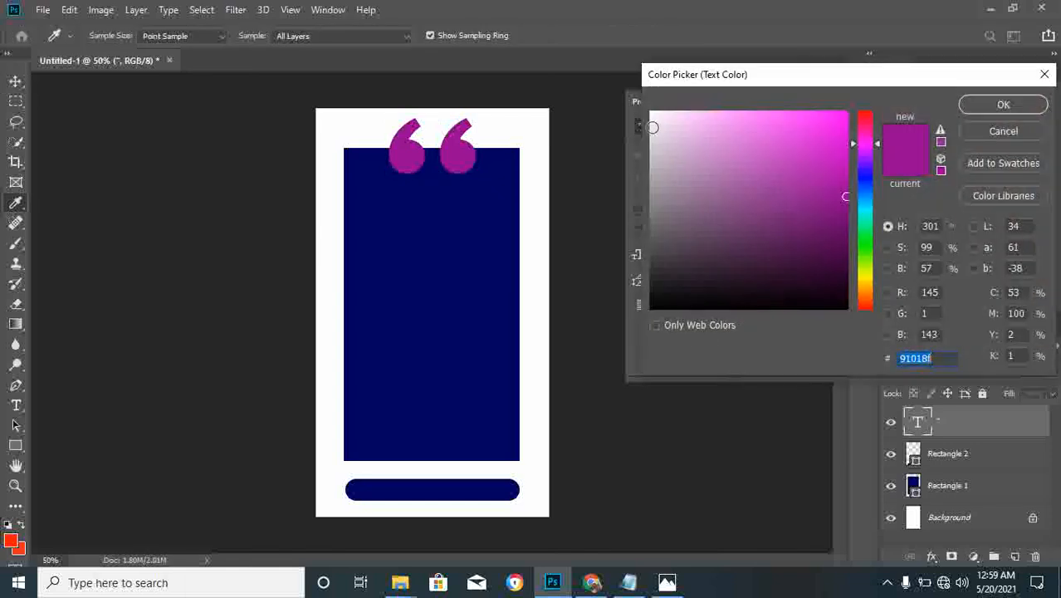
{"action": "left_click", "coordinate": [651, 114]}
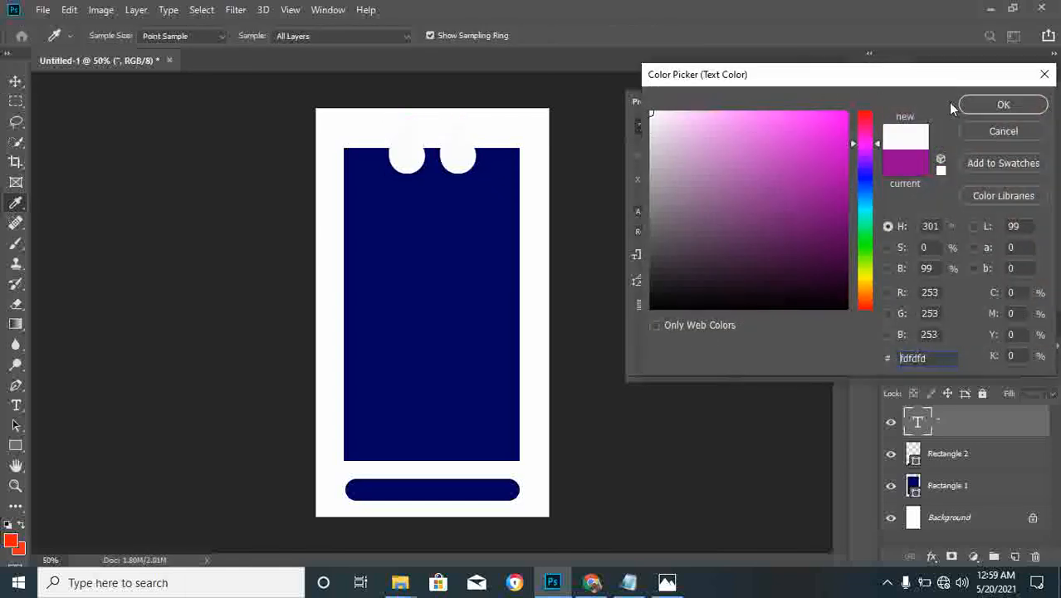
{"action": "left_click", "coordinate": [1005, 98]}
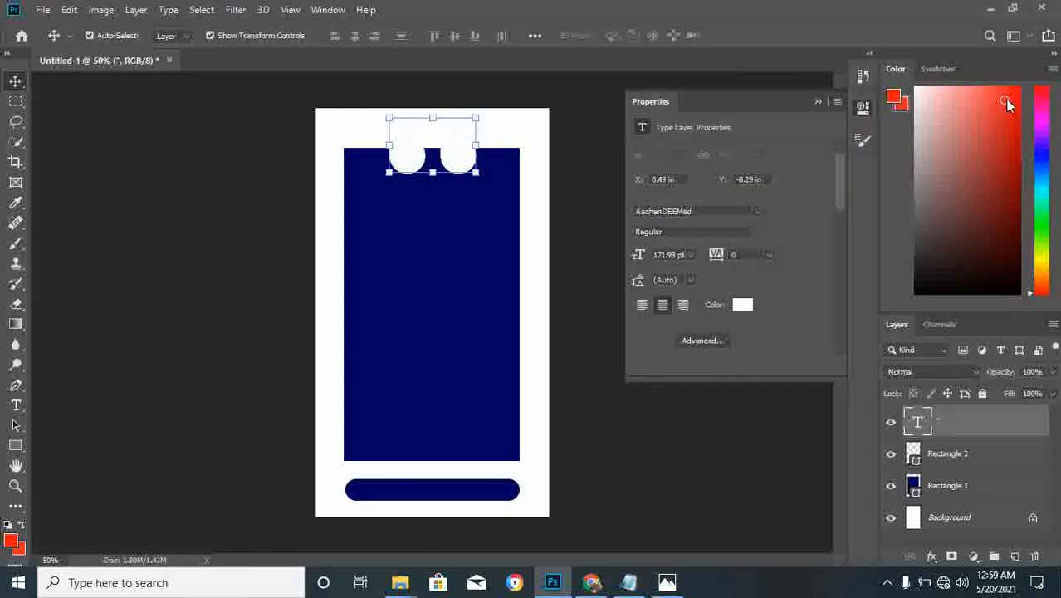
{"action": "left_click", "coordinate": [817, 101]}
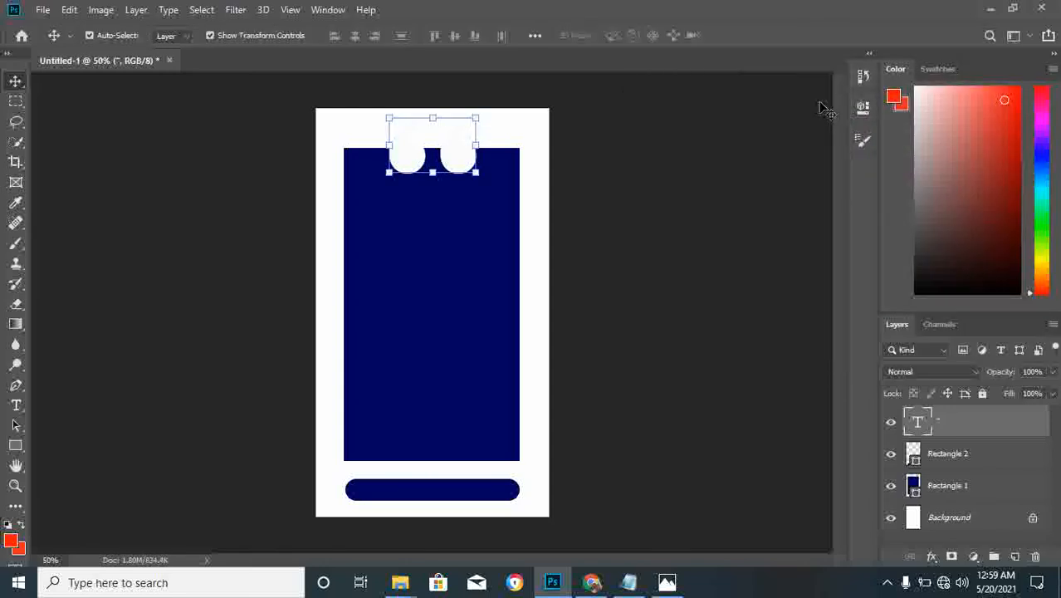
Check the quotation mark in the Lessons 3 reference image and add a Drop Shadow to the quotation mark layer.
{"action": "left_click", "coordinate": [666, 581]}
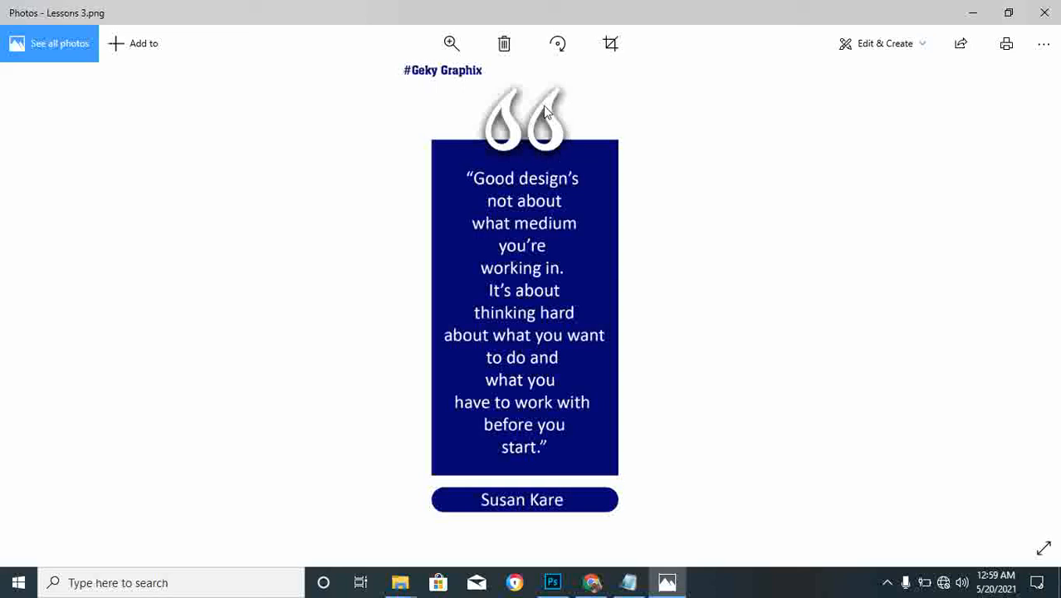
{"action": "left_click", "coordinate": [964, 15]}
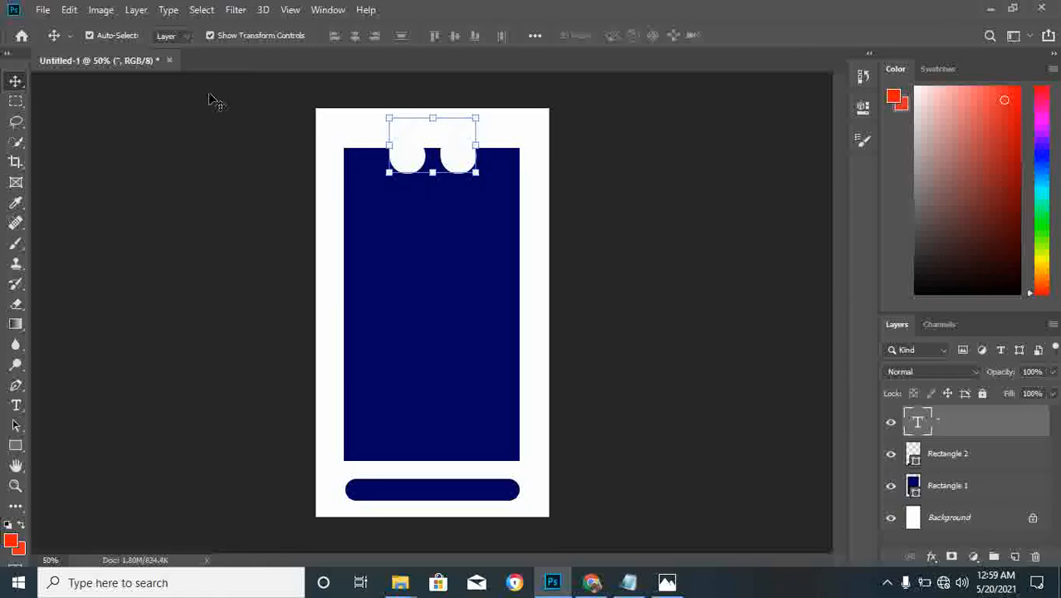
{"action": "right_click", "coordinate": [958, 423]}
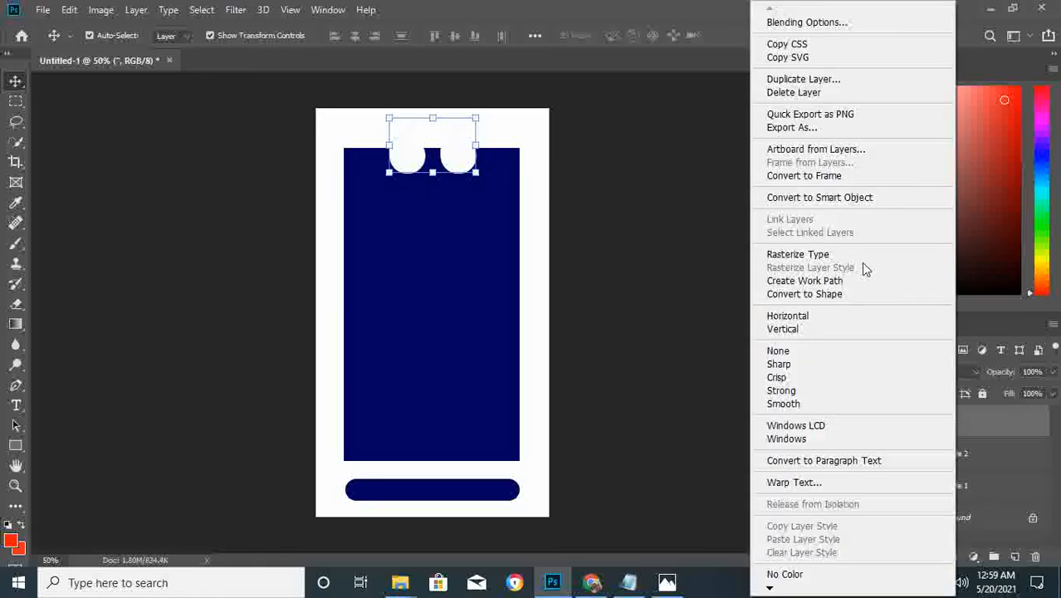
{"action": "left_click", "coordinate": [788, 25]}
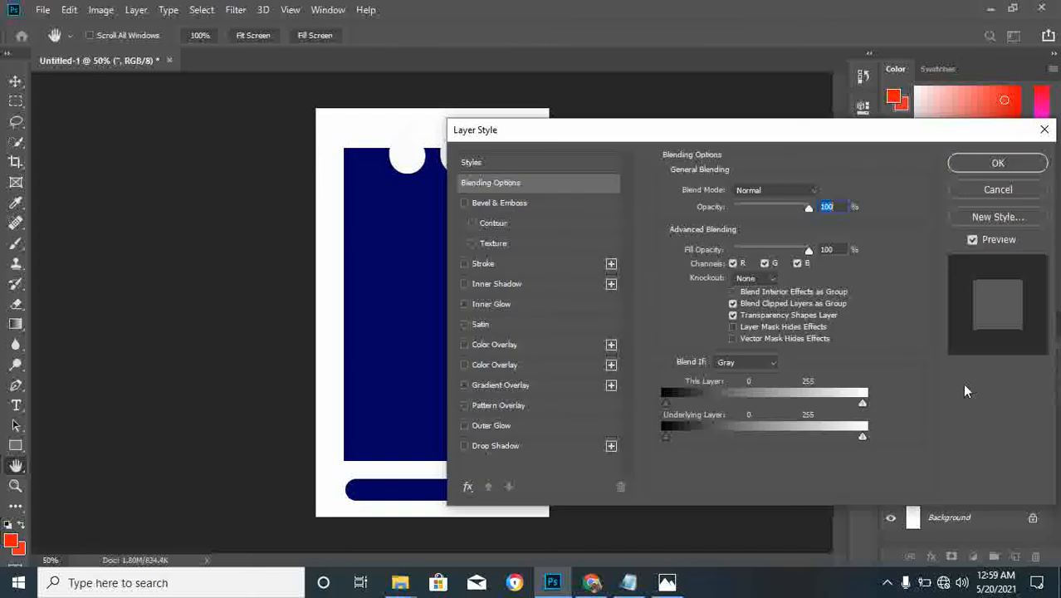
{"action": "left_click", "coordinate": [464, 446]}
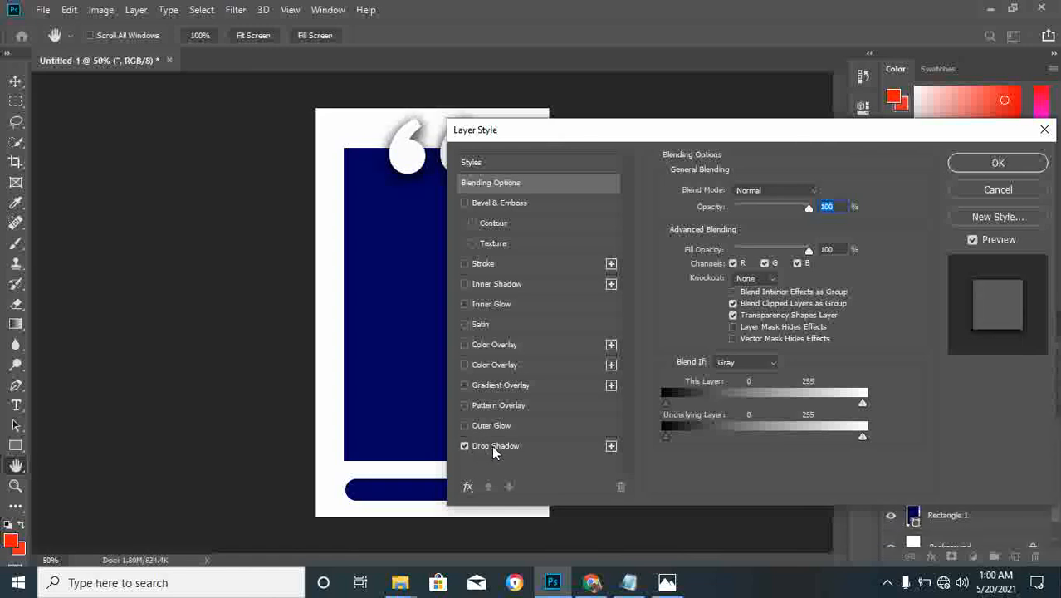
{"action": "left_click", "coordinate": [494, 446]}
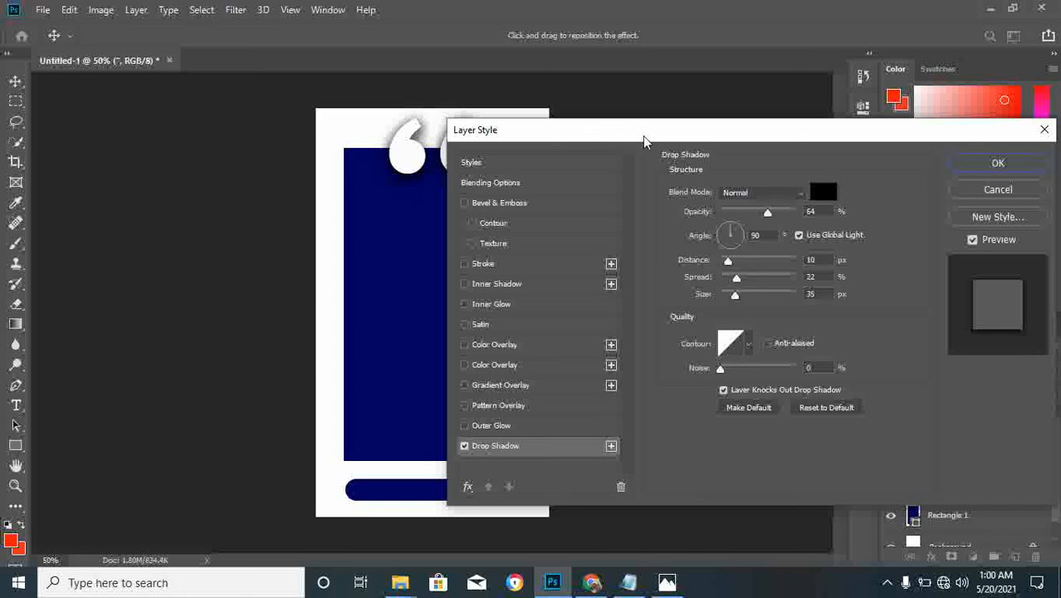
Set the quotation mark's drop shadow to 33% opacity, 11 px distance, 41% spread and 32 px size, and apply it.
{"action": "left_click_drag", "start_coordinate": [643, 141], "coordinate": [708, 143]}
{"action": "left_click_drag", "start_coordinate": [800, 267], "coordinate": [799, 301]}
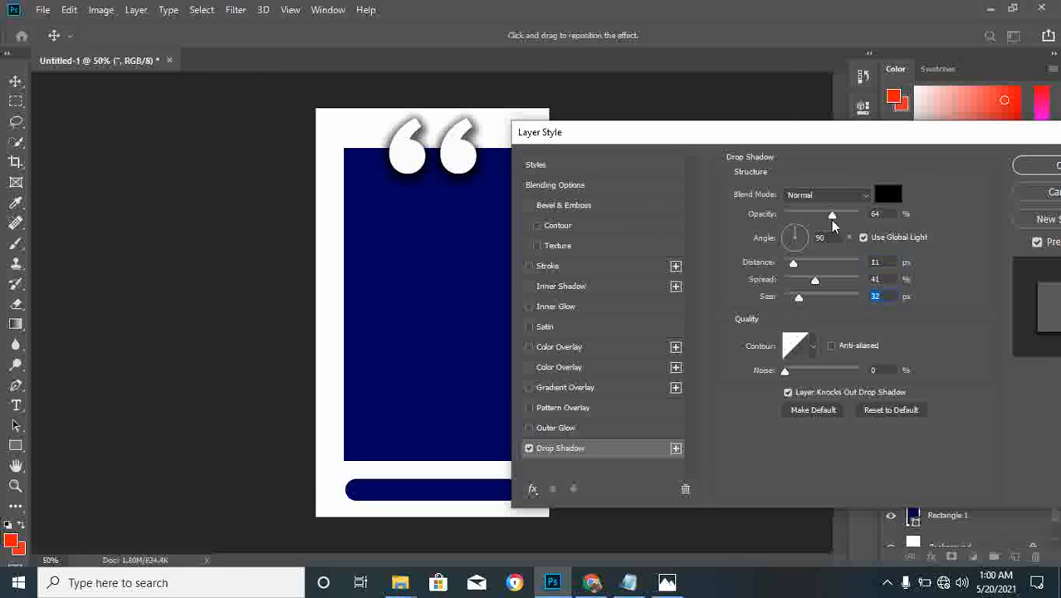
{"action": "left_click_drag", "start_coordinate": [831, 217], "coordinate": [809, 217]}
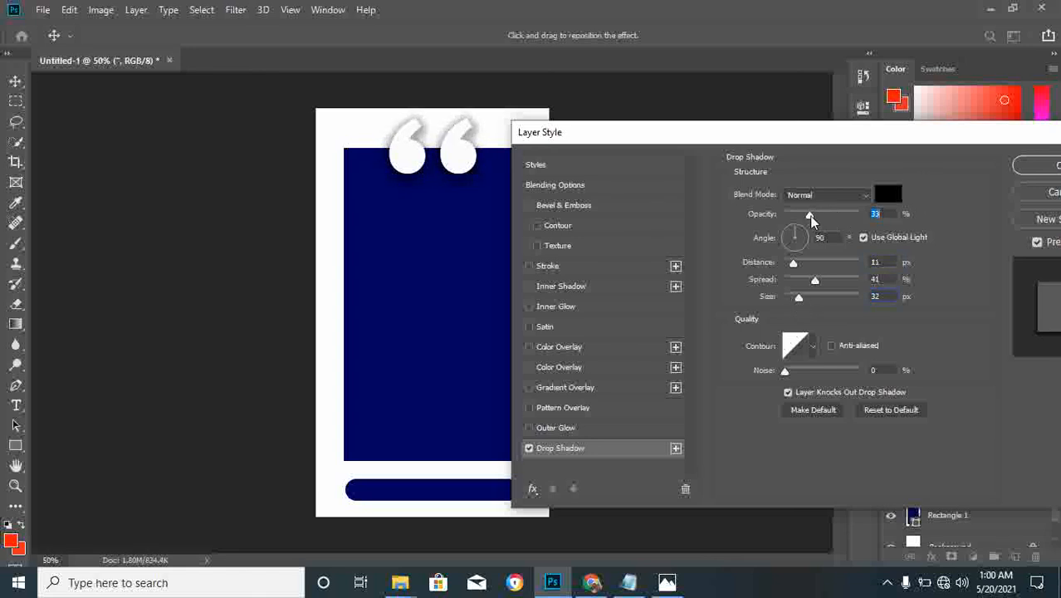
{"action": "left_click", "coordinate": [1050, 167]}
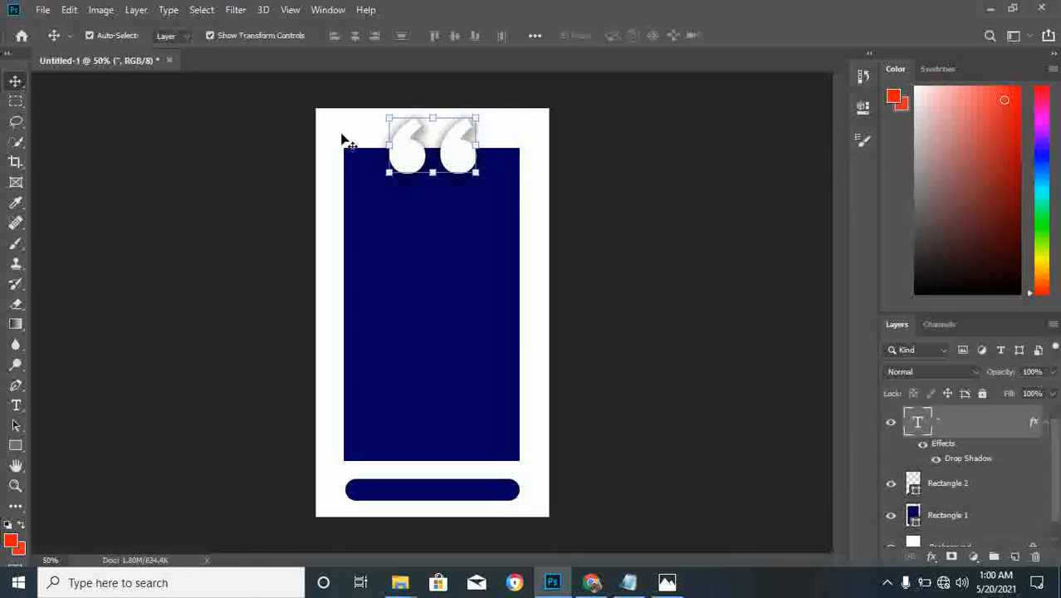
Change the quotation mark's font to Academy Engraved LET, collapse its properties and deselect the layer.
{"action": "left_click", "coordinate": [863, 106]}
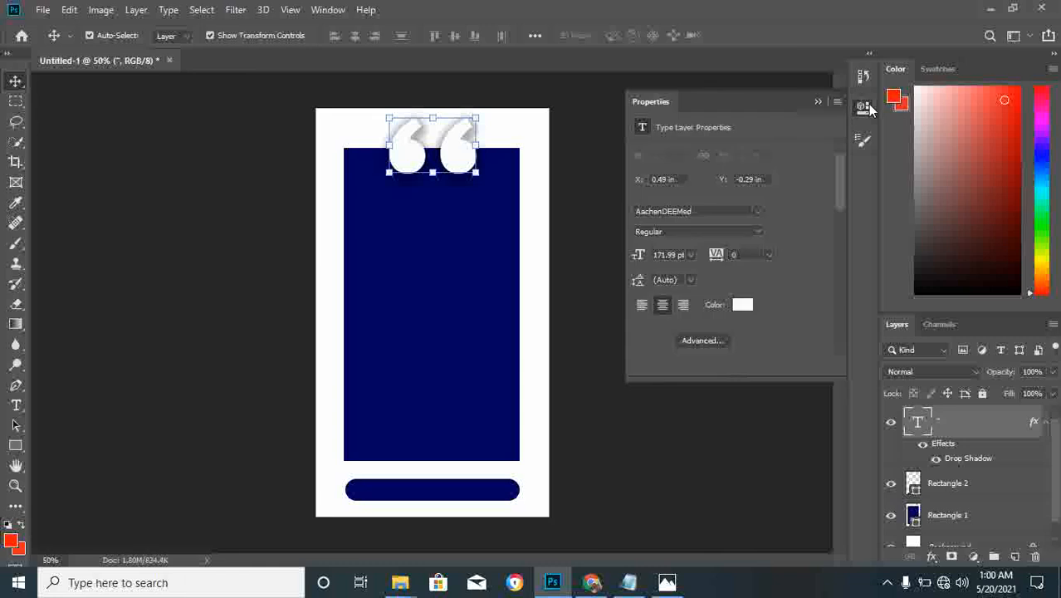
{"action": "left_click", "coordinate": [754, 212]}
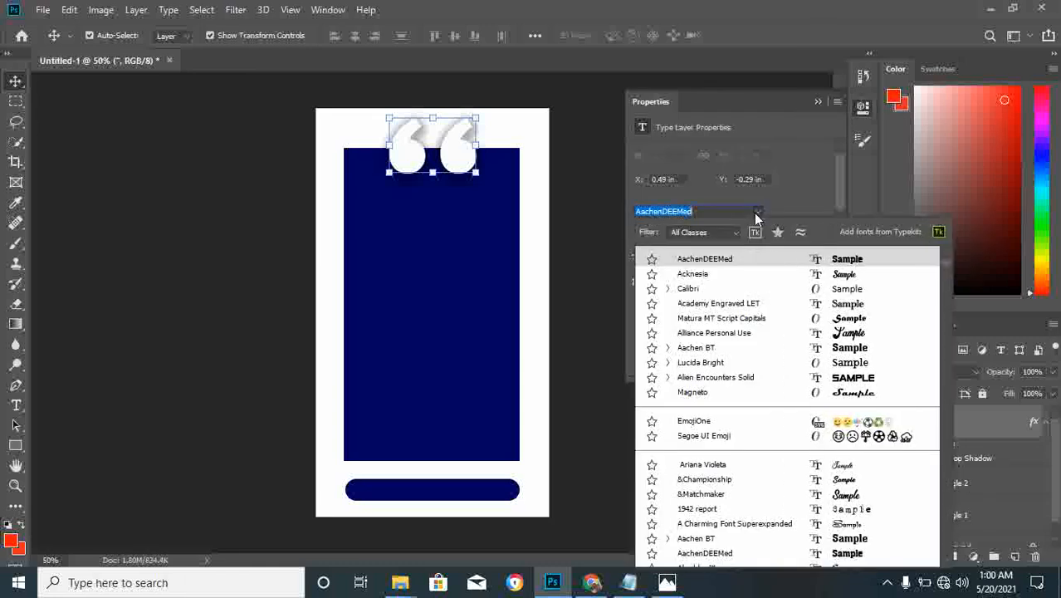
{"action": "left_click", "coordinate": [824, 306]}
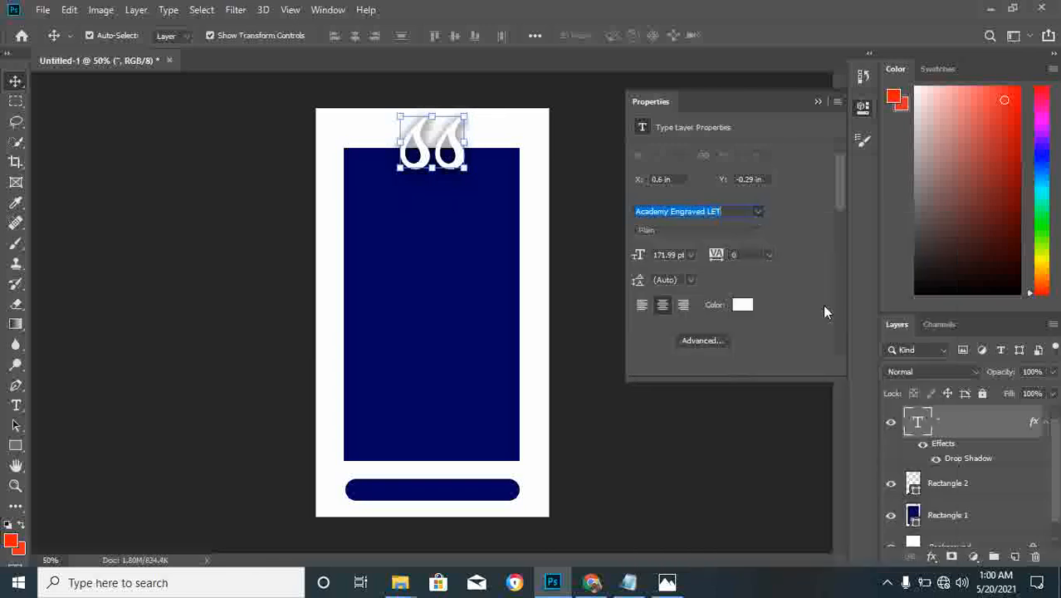
{"action": "left_click", "coordinate": [821, 105]}
{"action": "left_click", "coordinate": [291, 247]}
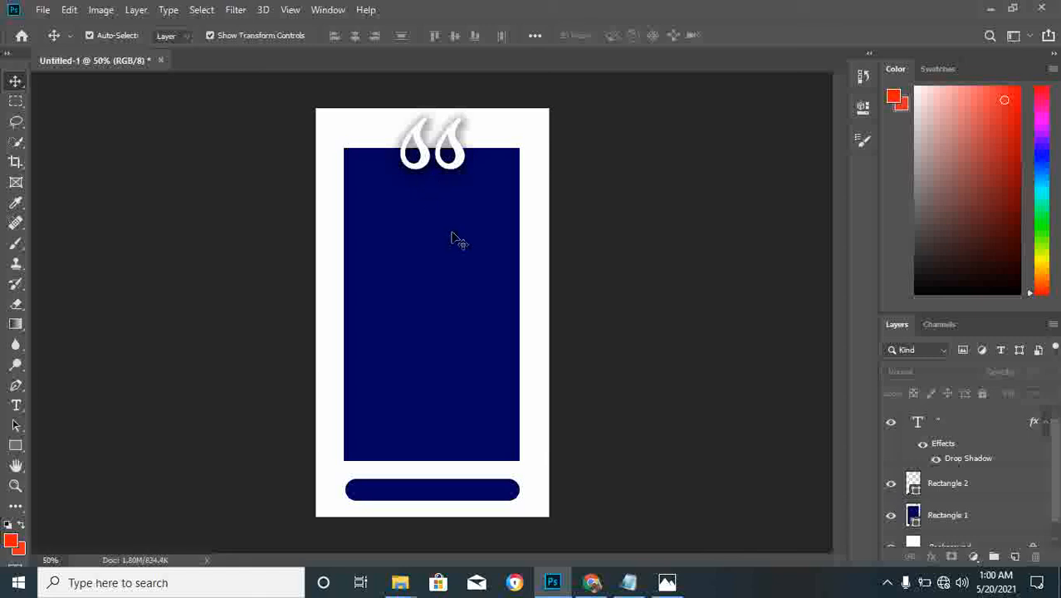
{"action": "left_click", "coordinate": [15, 405]}
{"action": "left_click", "coordinate": [412, 294]}
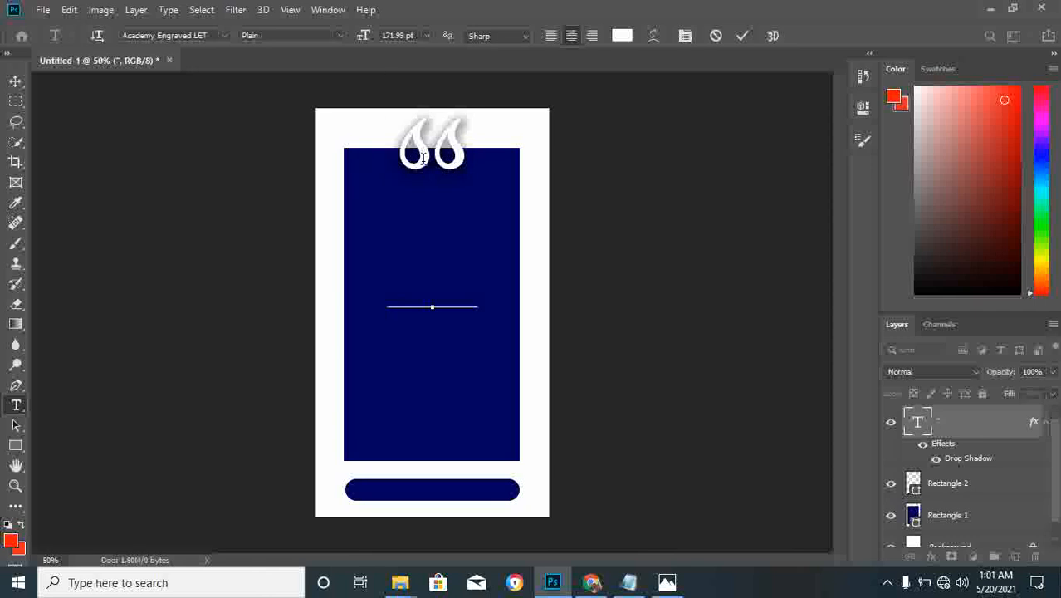
{"action": "left_click", "coordinate": [425, 35]}
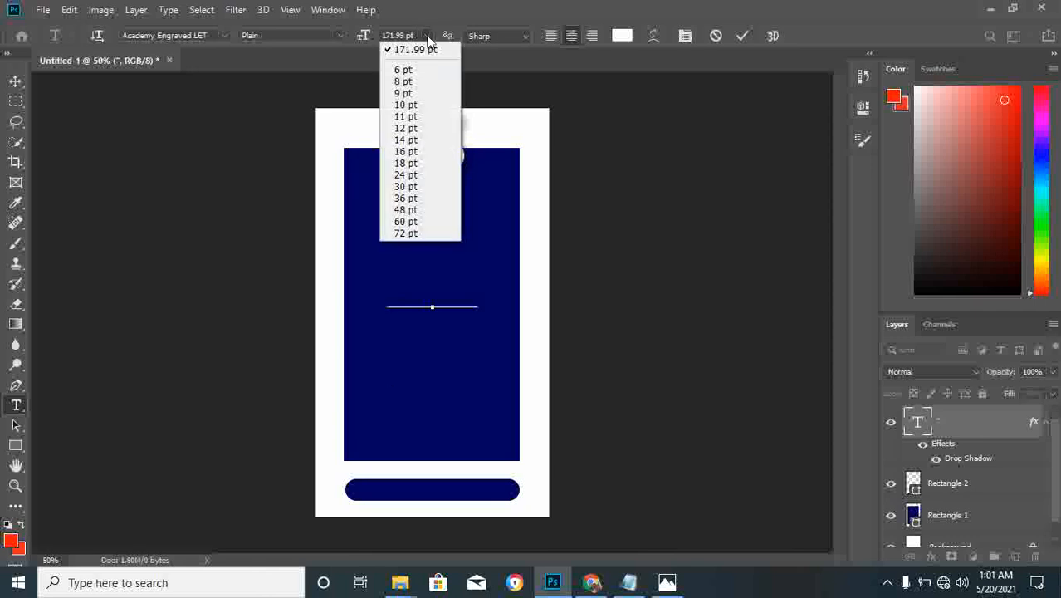
{"action": "left_click", "coordinate": [413, 129]}
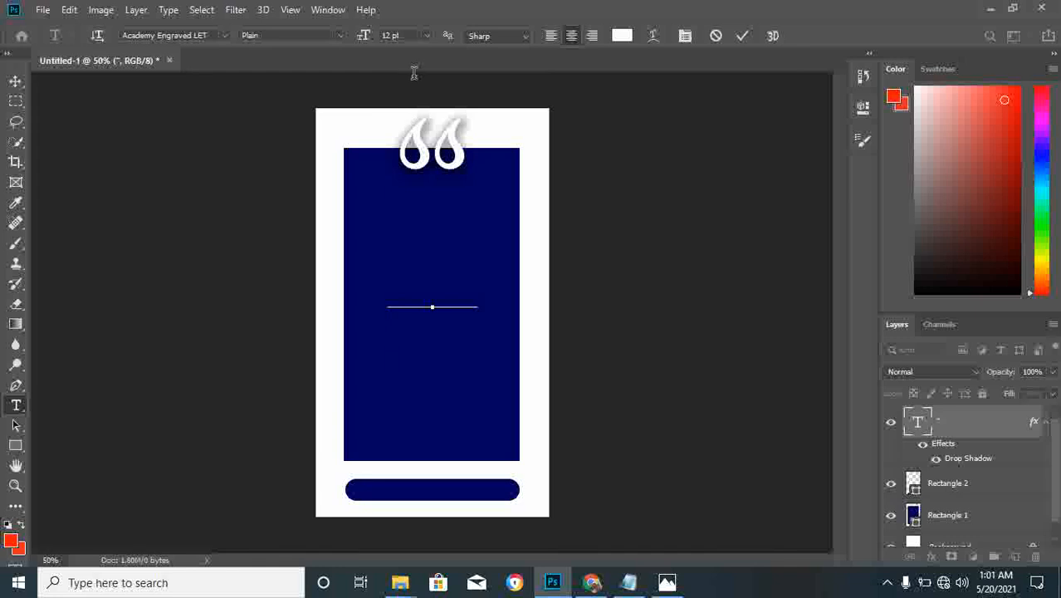
{"action": "left_click", "coordinate": [743, 36]}
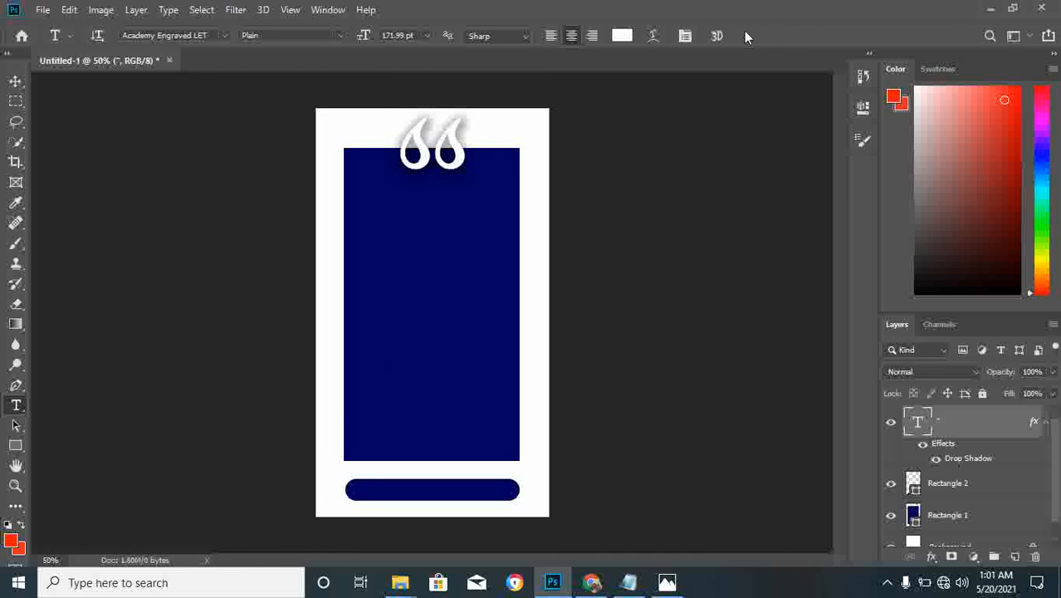
Start a new text layer in the middle of the navy rectangle with a font size of 16 pt.
{"action": "left_click", "coordinate": [387, 303]}
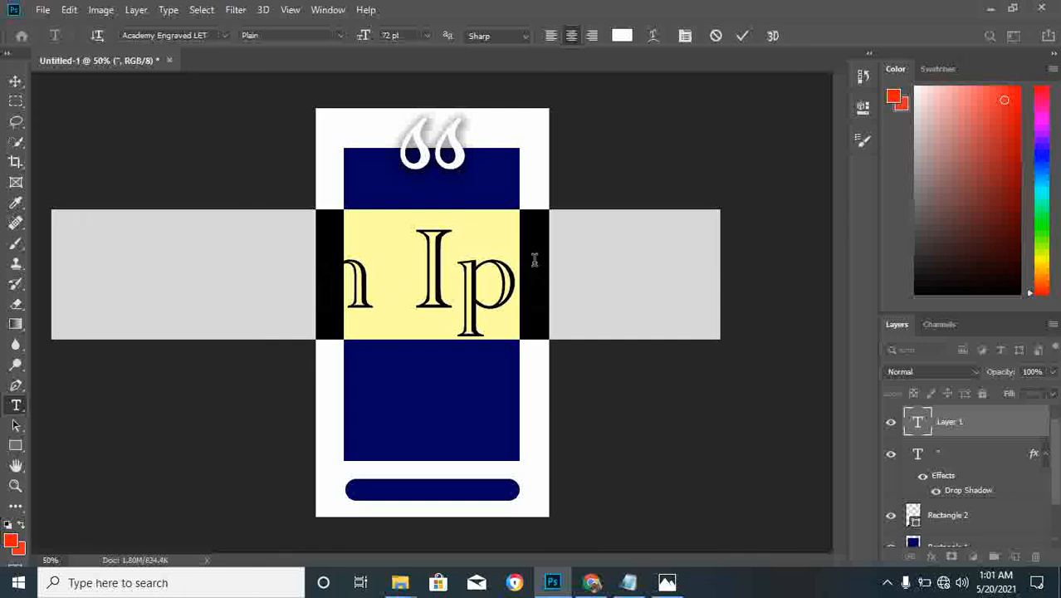
{"action": "left_click", "coordinate": [428, 35]}
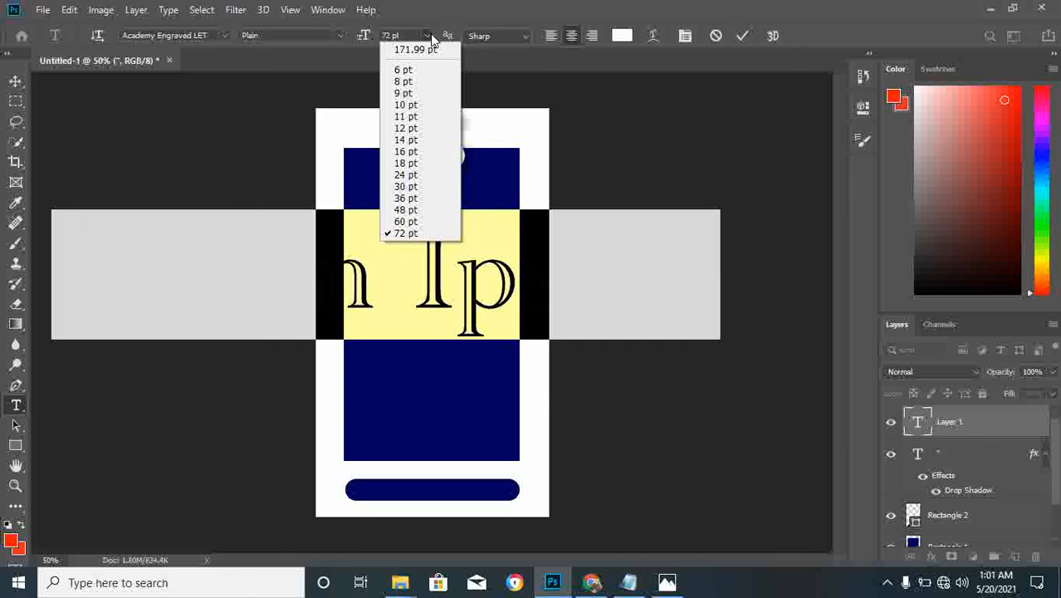
{"action": "left_click", "coordinate": [407, 153]}
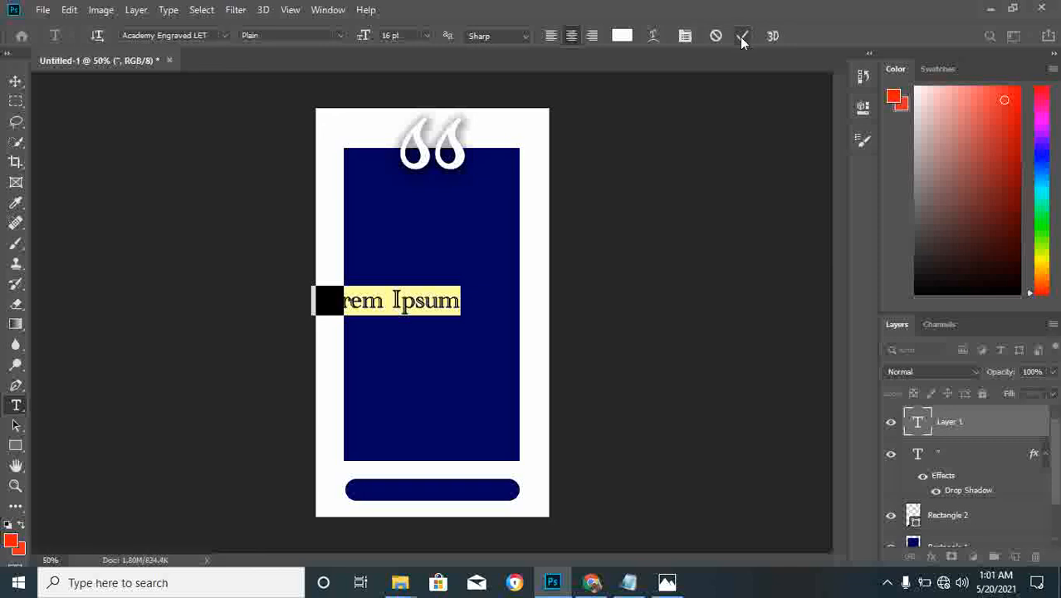
Try replacing the placeholder with the test text "akdjflk", and clear the text line.
{"action": "left_click", "coordinate": [402, 297]}
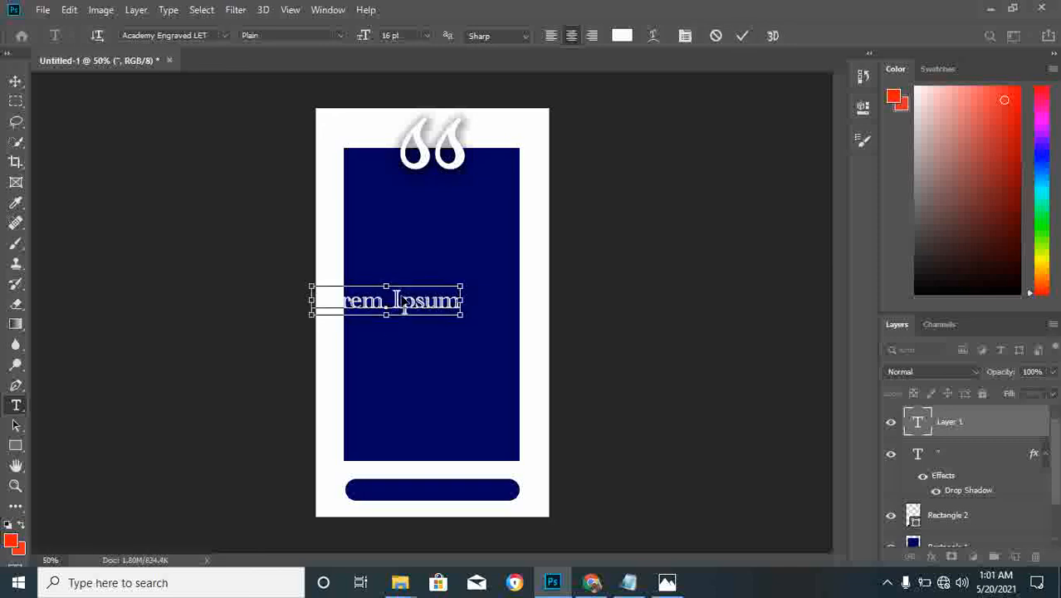
{"action": "key", "text": "ctrl+a"}
{"action": "type", "text": "akdjflk"}
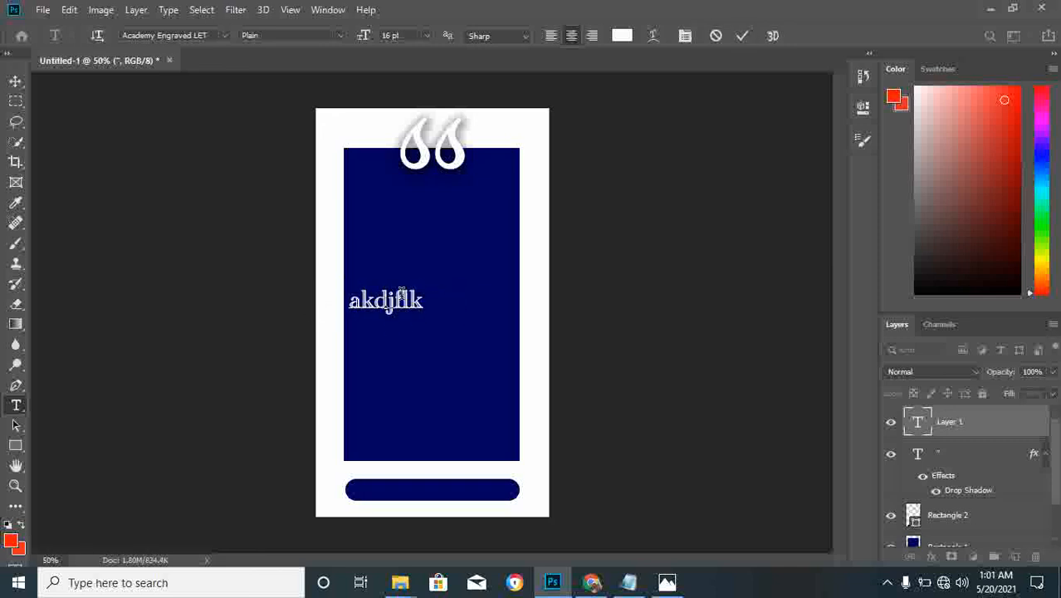
{"action": "key", "text": "Left"}
{"action": "key", "text": "Left"}
{"action": "key", "text": "Left"}
{"action": "key", "text": "ctrl+a"}
{"action": "key", "text": "BackSpace"}
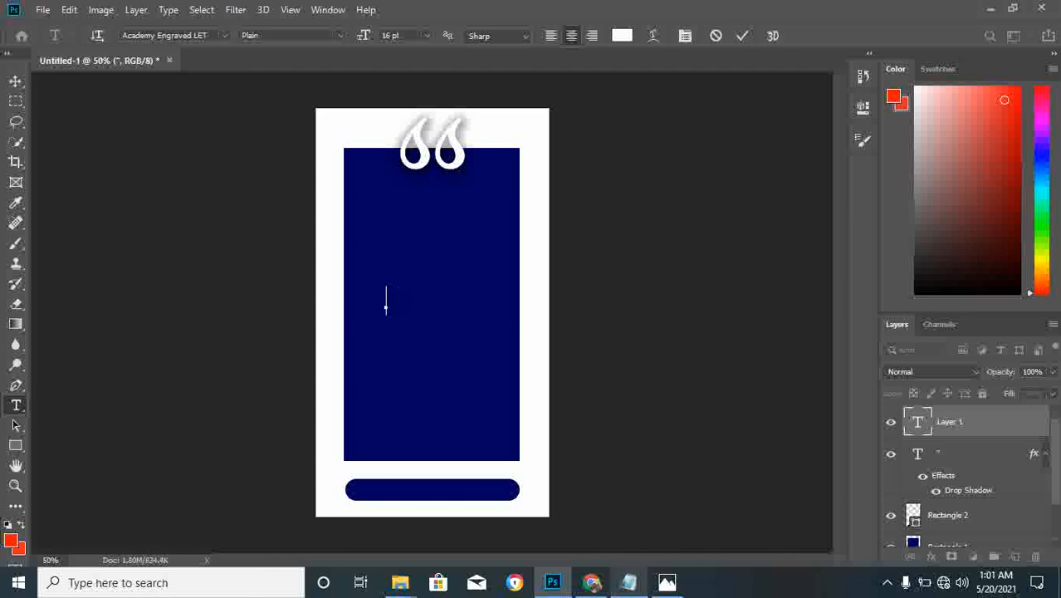
Copy the quote without its author line from the Notepad document into the empty text layer, and move it up over the navy rectangle.
{"action": "key", "text": "alt+Tab"}
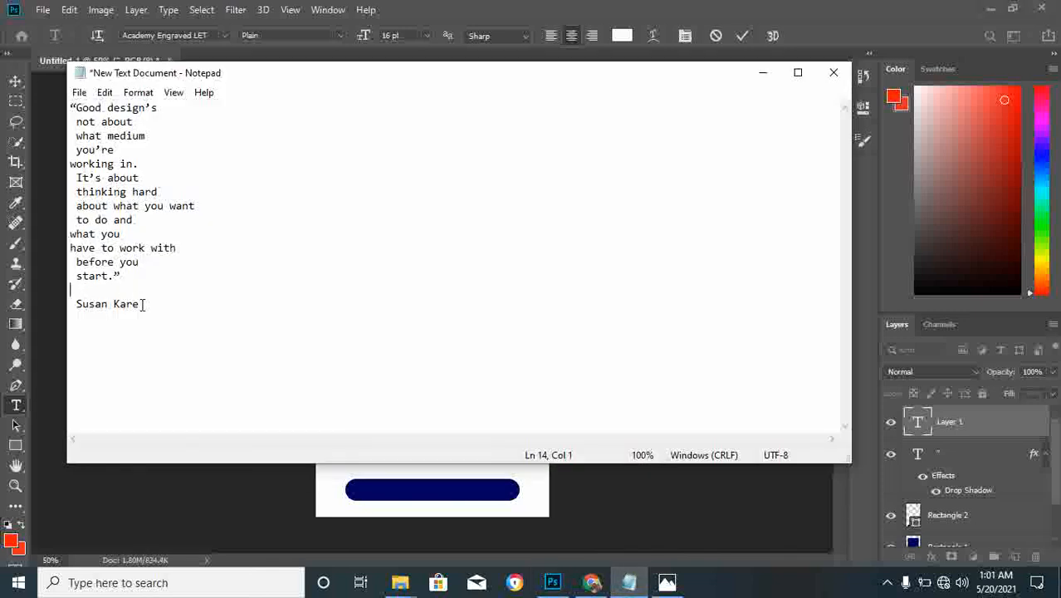
{"action": "left_click_drag", "start_coordinate": [121, 280], "coordinate": [50, 91]}
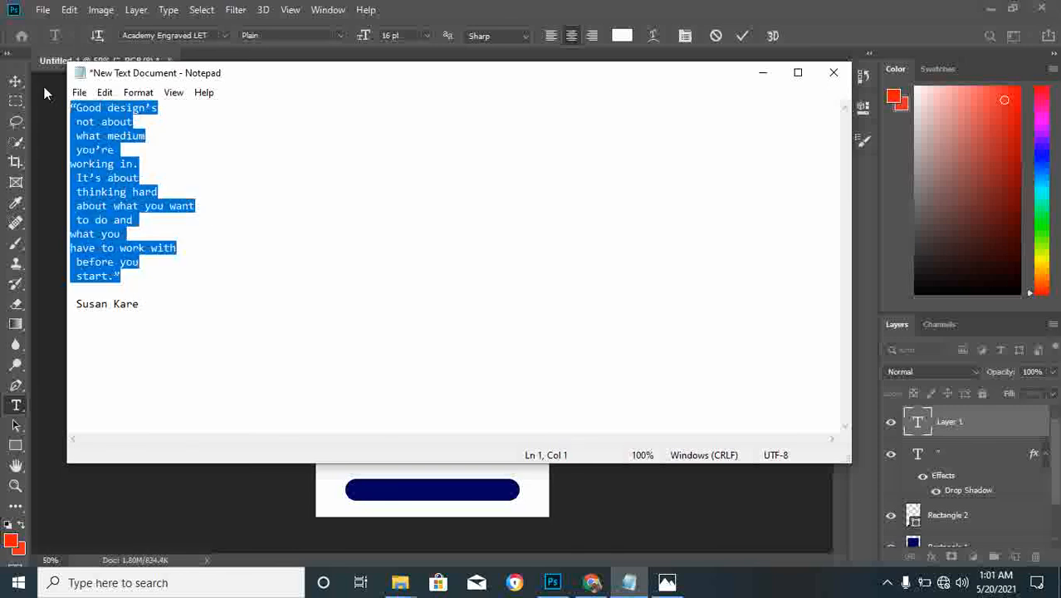
{"action": "left_click", "coordinate": [762, 73]}
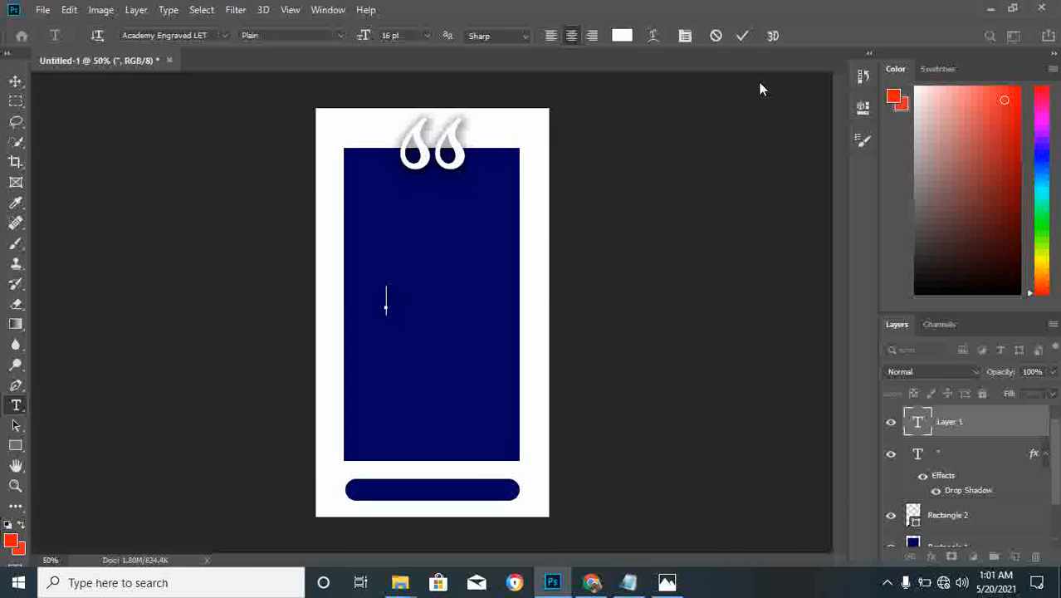
{"action": "key", "text": "ctrl"}
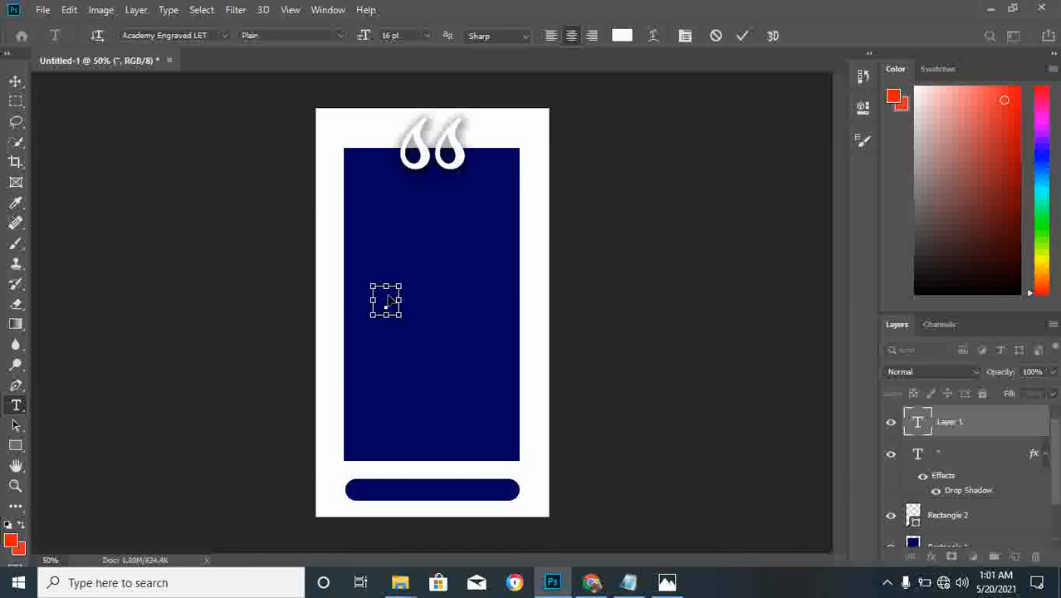
{"action": "key", "text": "ctrl+v"}
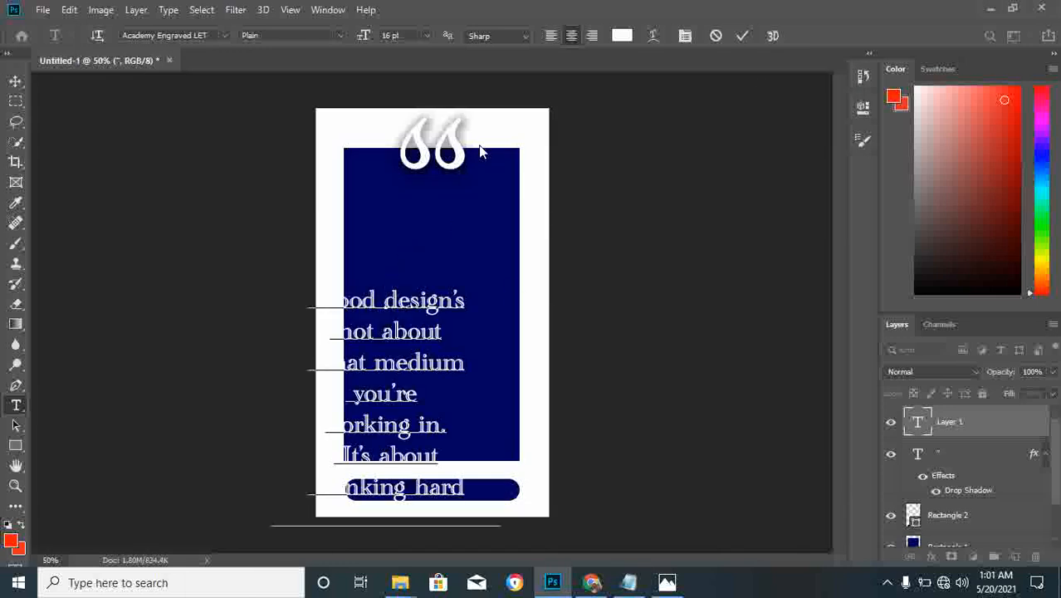
{"action": "left_click", "coordinate": [742, 37]}
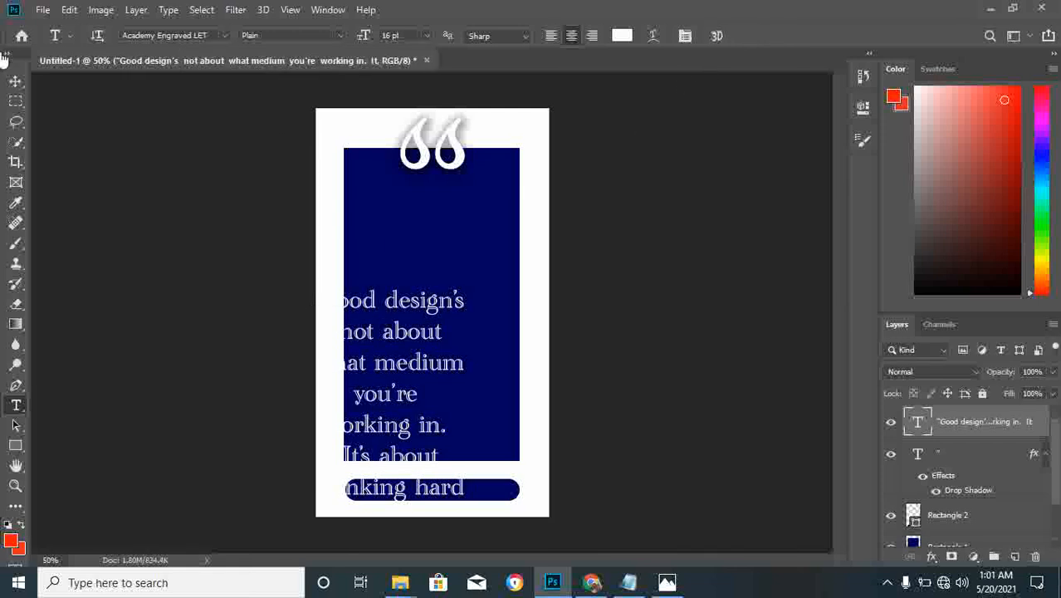
{"action": "left_click", "coordinate": [16, 81]}
{"action": "left_click_drag", "start_coordinate": [419, 336], "coordinate": [467, 228]}
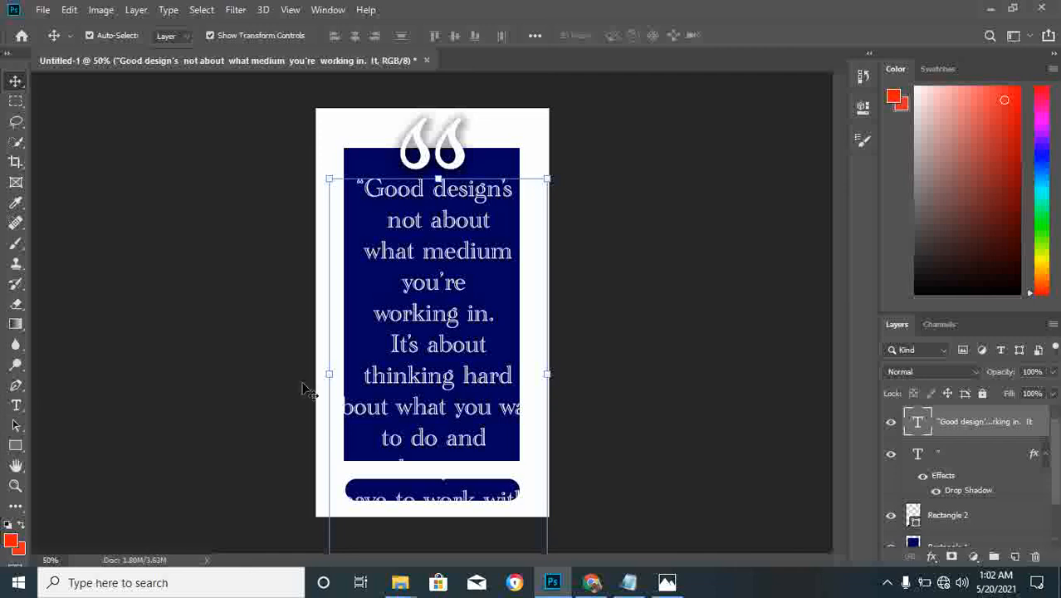
Set the quote text's font to Calibri and its size to 12 pt in the type layer properties.
{"action": "left_click", "coordinate": [863, 109]}
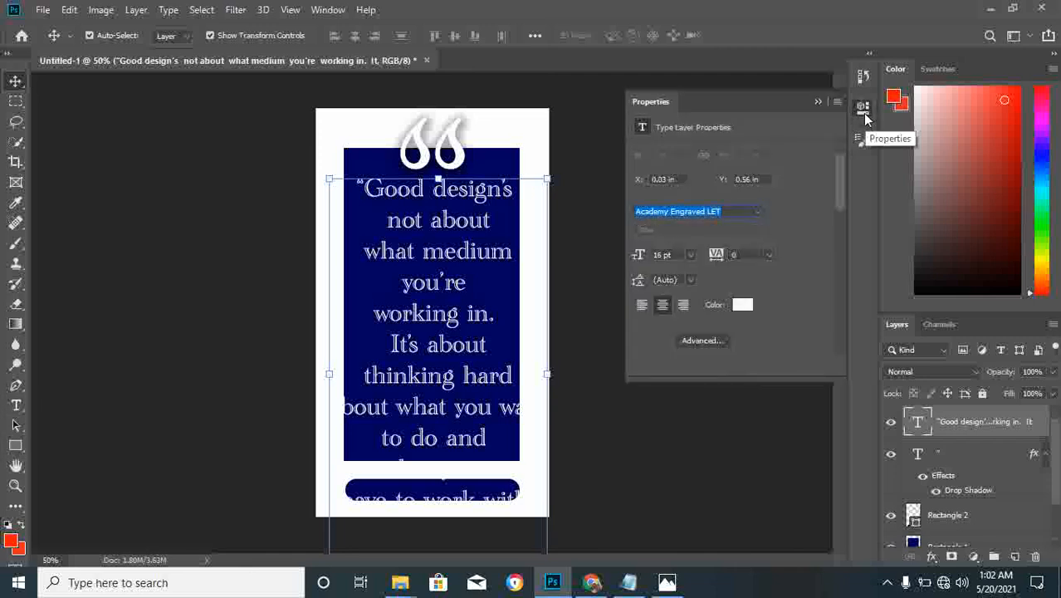
{"action": "left_click", "coordinate": [756, 214]}
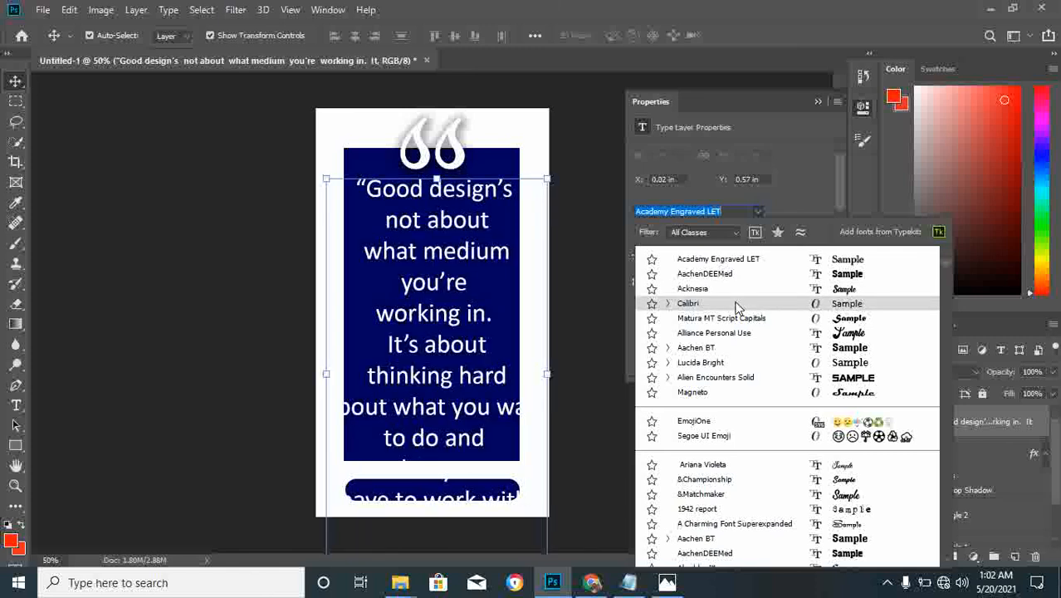
{"action": "left_click", "coordinate": [736, 304]}
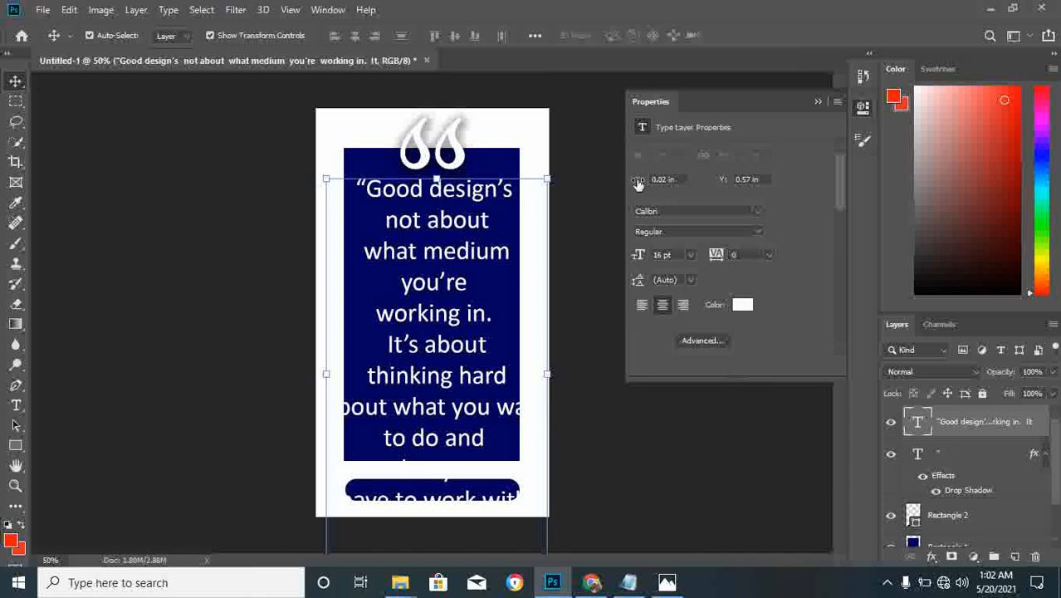
{"action": "left_click", "coordinate": [690, 255]}
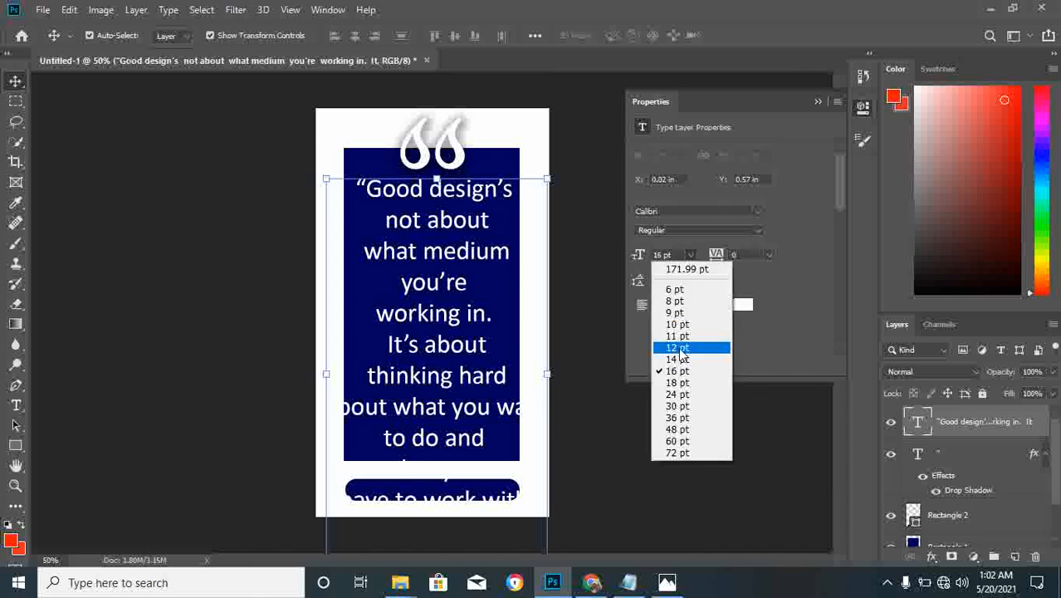
{"action": "left_click", "coordinate": [679, 348]}
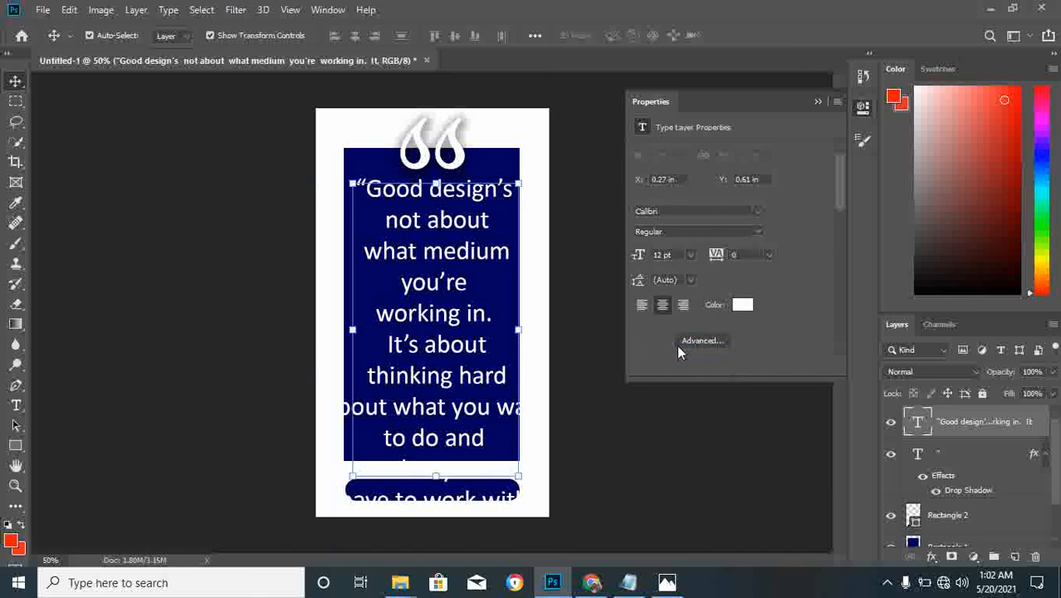
Set the quote text's size to 10 pt and move it slightly to center it on the navy rectangle.
{"action": "left_click", "coordinate": [689, 257]}
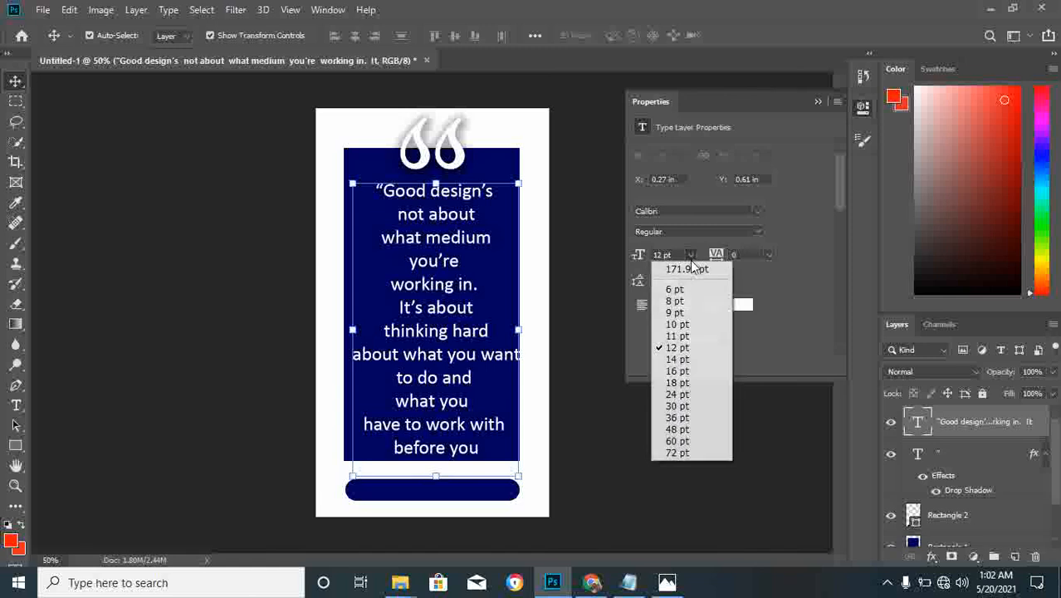
{"action": "left_click", "coordinate": [670, 324]}
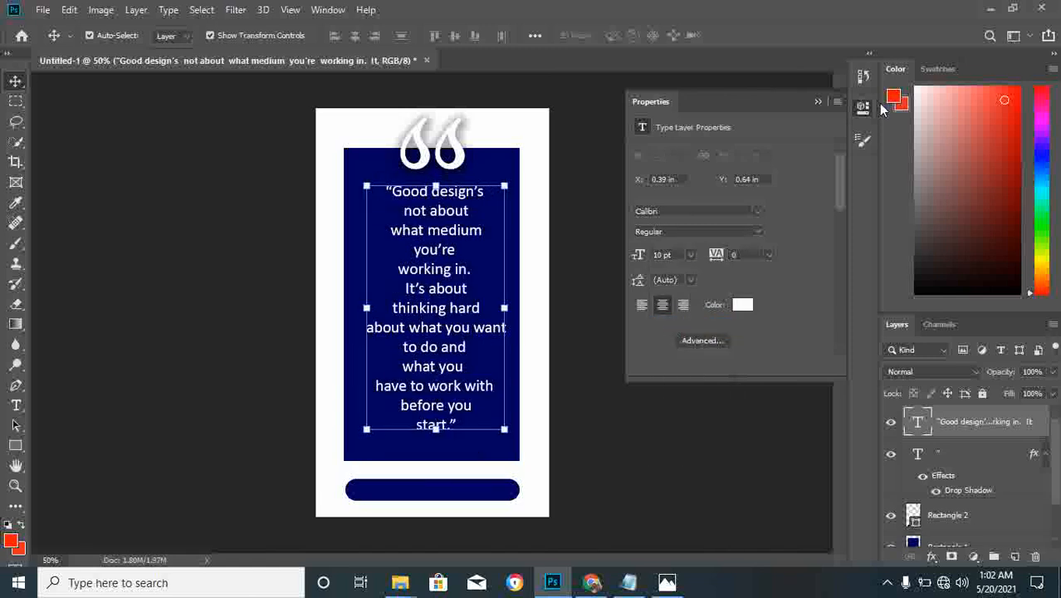
{"action": "left_click", "coordinate": [818, 103]}
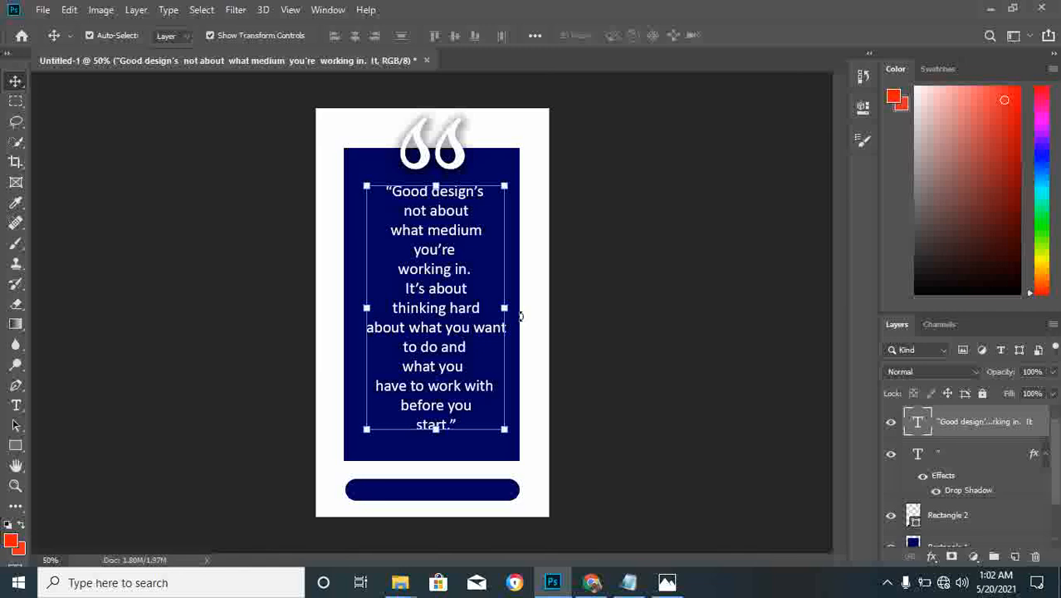
{"action": "left_click_drag", "start_coordinate": [440, 327], "coordinate": [434, 332]}
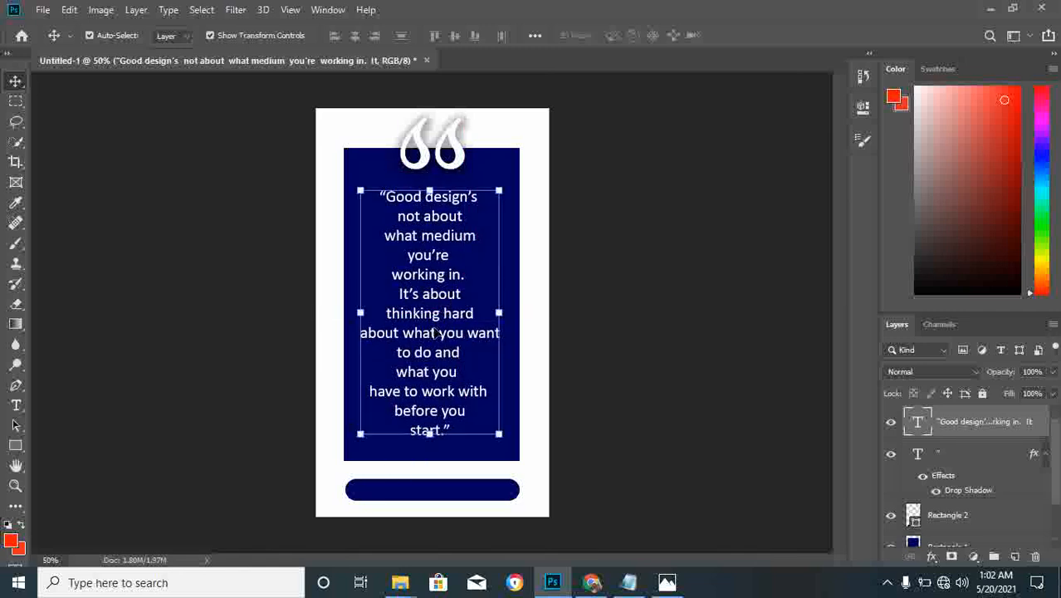
{"action": "left_click", "coordinate": [580, 419]}
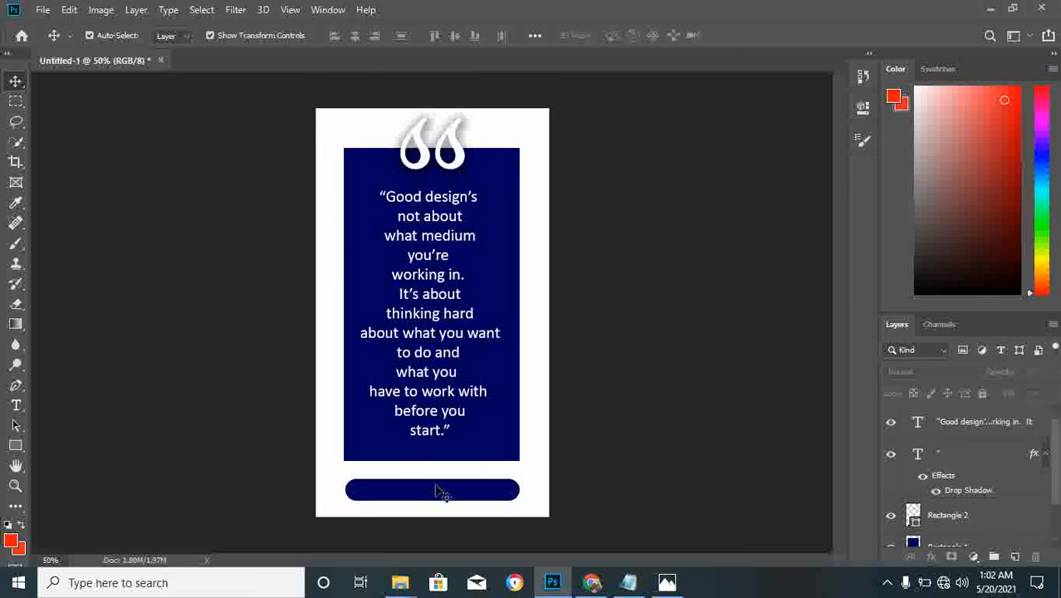
Copy the author line from the Notepad document into a new text layer, and center it on the rounded navy bar.
{"action": "left_click", "coordinate": [16, 407]}
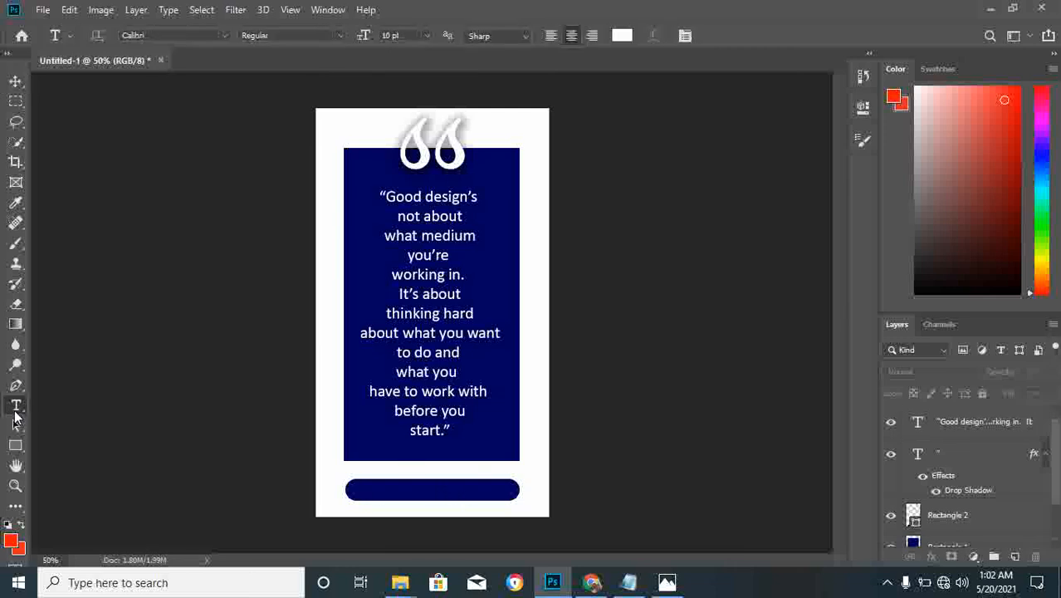
{"action": "left_click", "coordinate": [383, 490]}
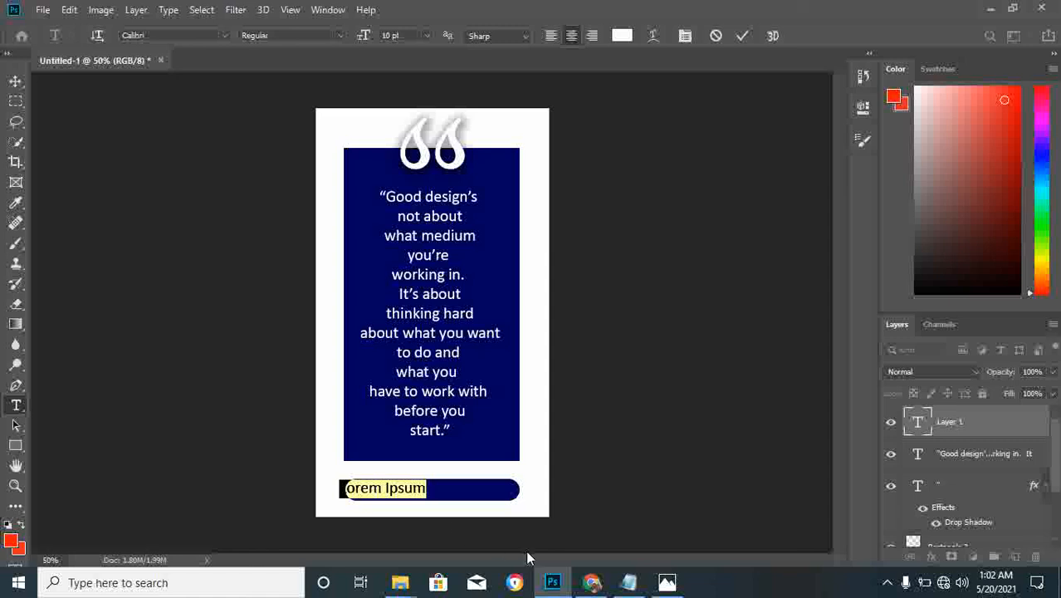
{"action": "left_click", "coordinate": [628, 582]}
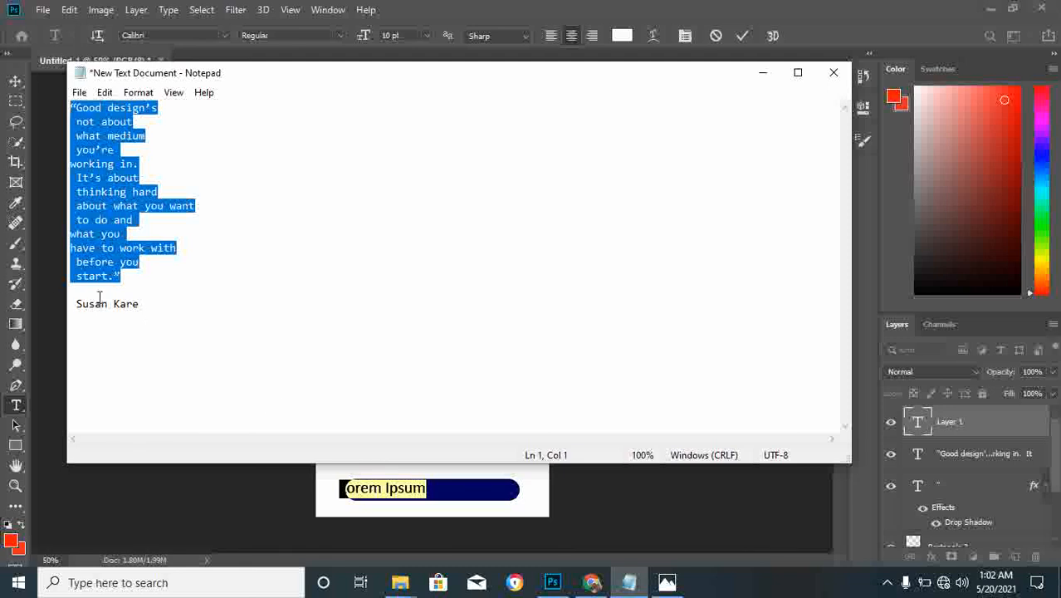
{"action": "left_click_drag", "start_coordinate": [143, 304], "coordinate": [72, 305]}
{"action": "key", "text": "ctrl+c"}
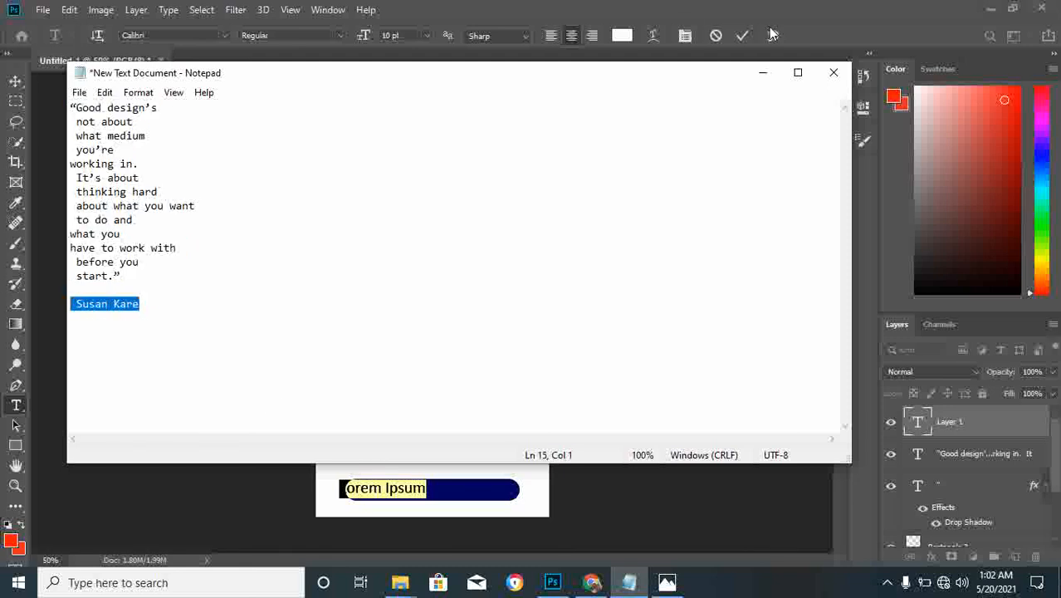
{"action": "left_click", "coordinate": [762, 73]}
{"action": "key", "text": "ctrl+v"}
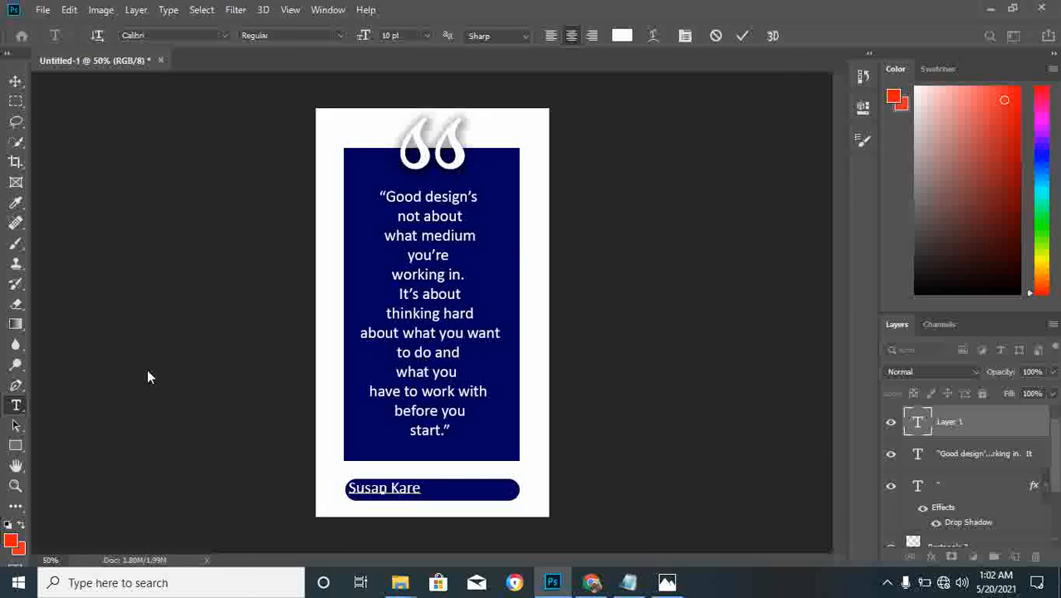
{"action": "left_click", "coordinate": [741, 35]}
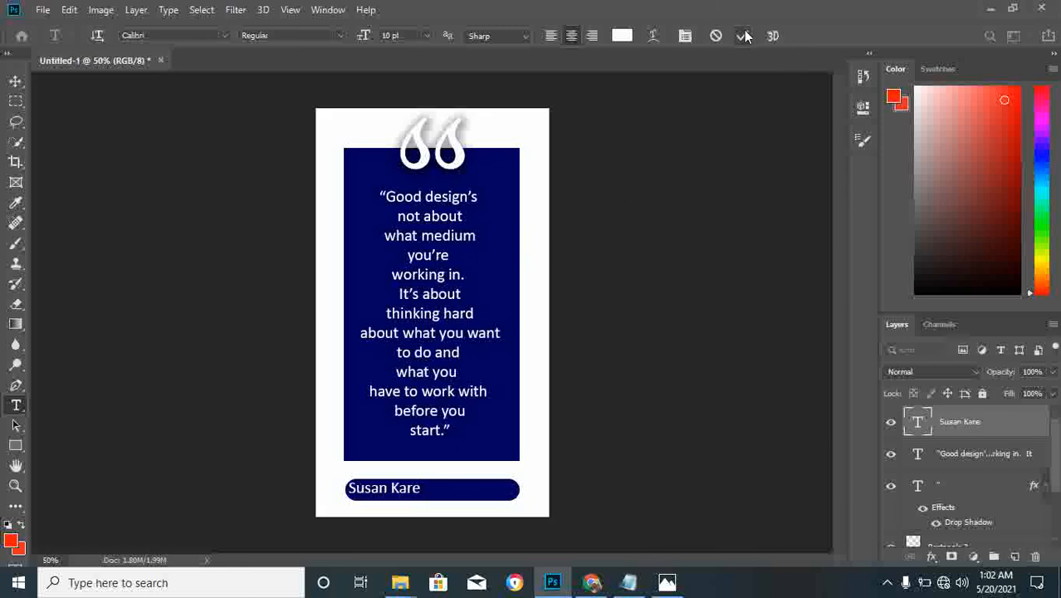
{"action": "left_click", "coordinate": [14, 81]}
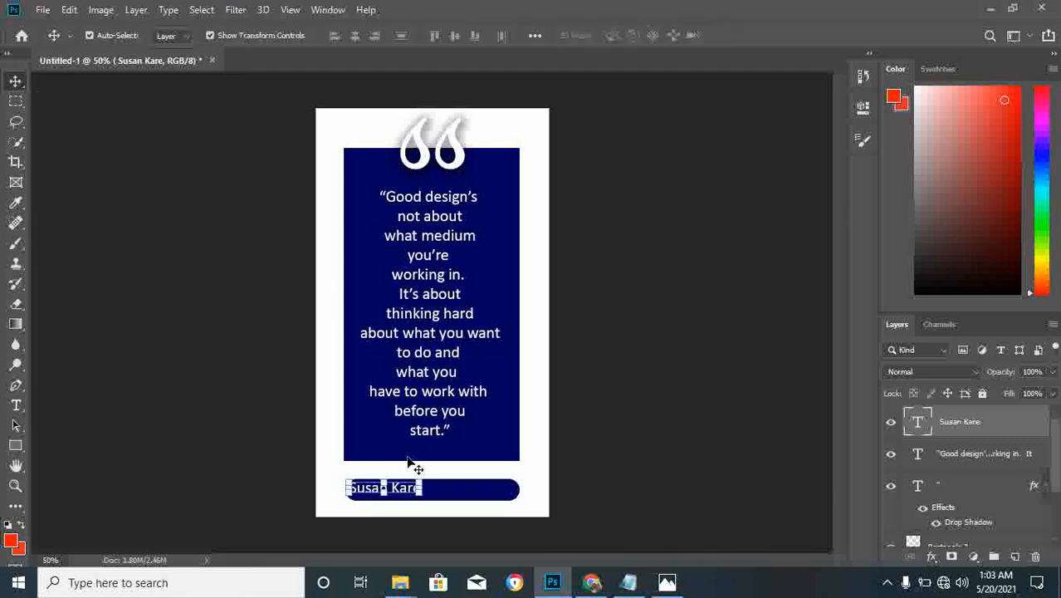
{"action": "left_click_drag", "start_coordinate": [402, 486], "coordinate": [450, 490]}
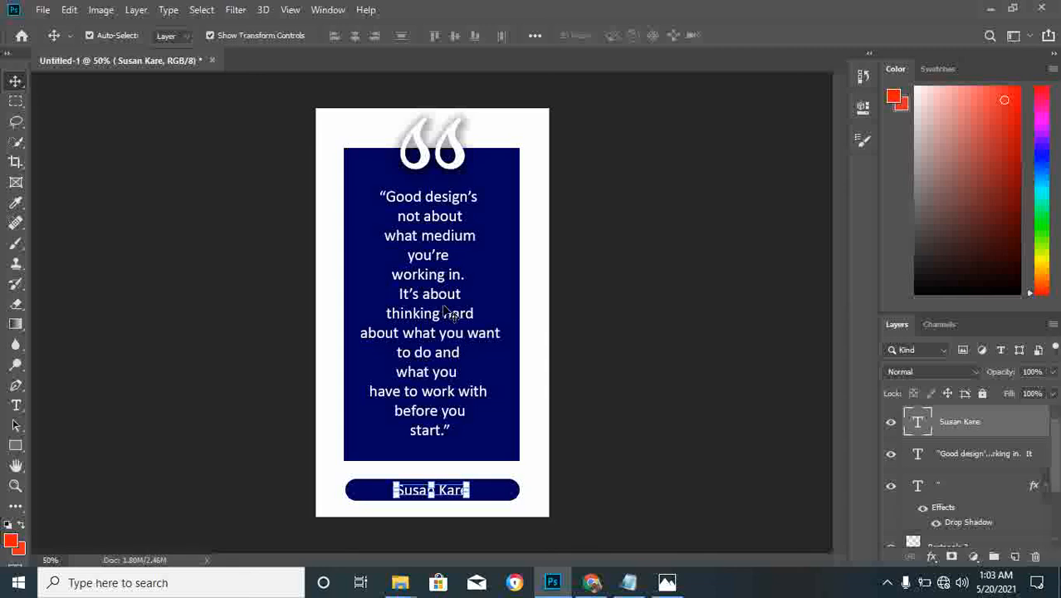
Add the text "#GEKY GRAPHIX" at the page's upper-left corner and color it navy 00005d, sampled from the rectangle.
{"action": "left_click", "coordinate": [17, 405]}
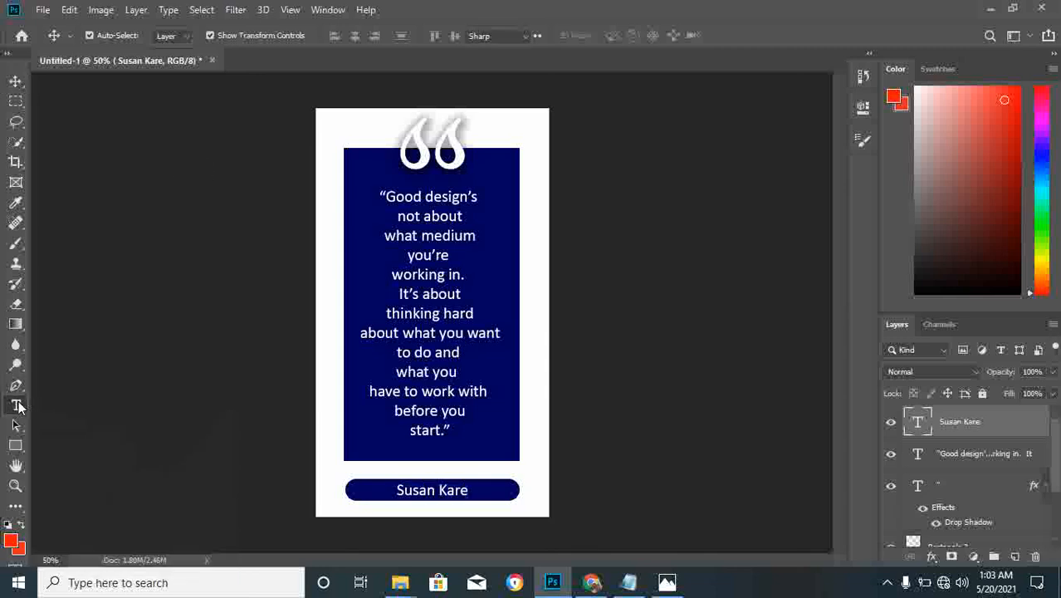
{"action": "left_click", "coordinate": [329, 117]}
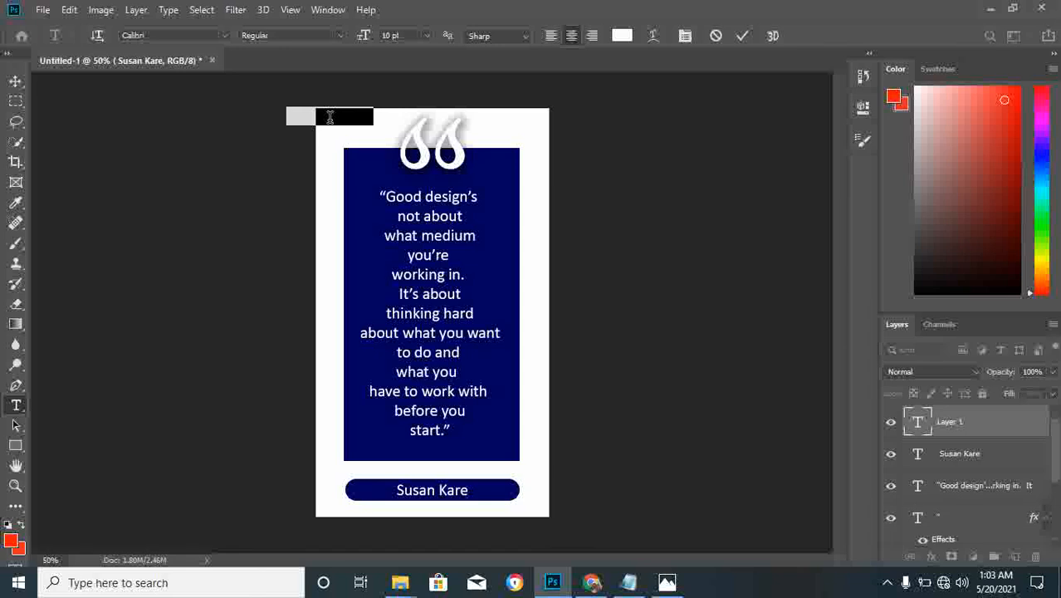
{"action": "key", "text": "BackSpace"}
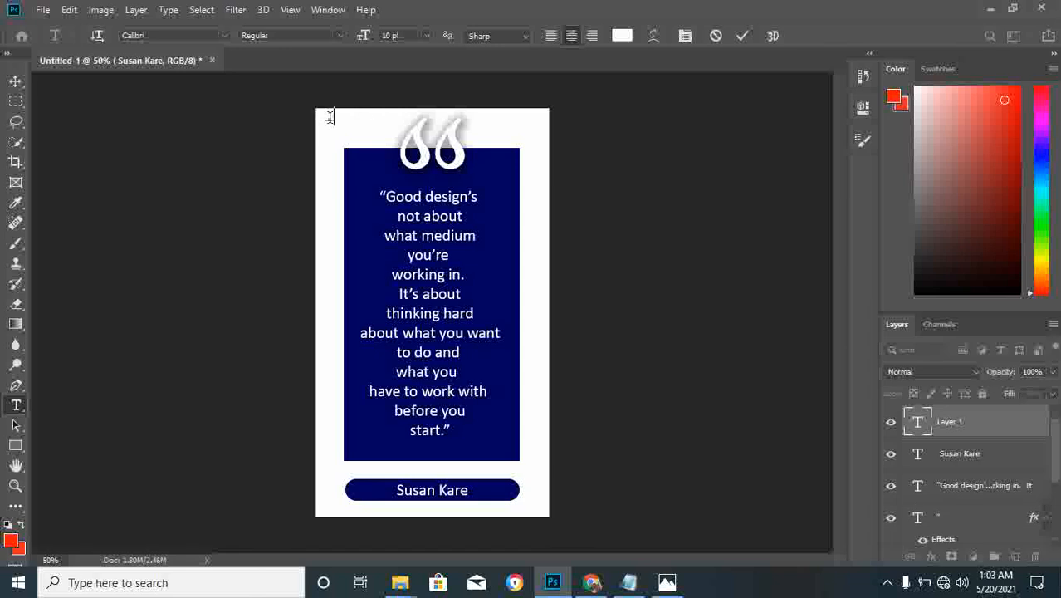
{"action": "type", "text": "follow me on fb"}
{"action": "key", "text": "ctrl+a"}
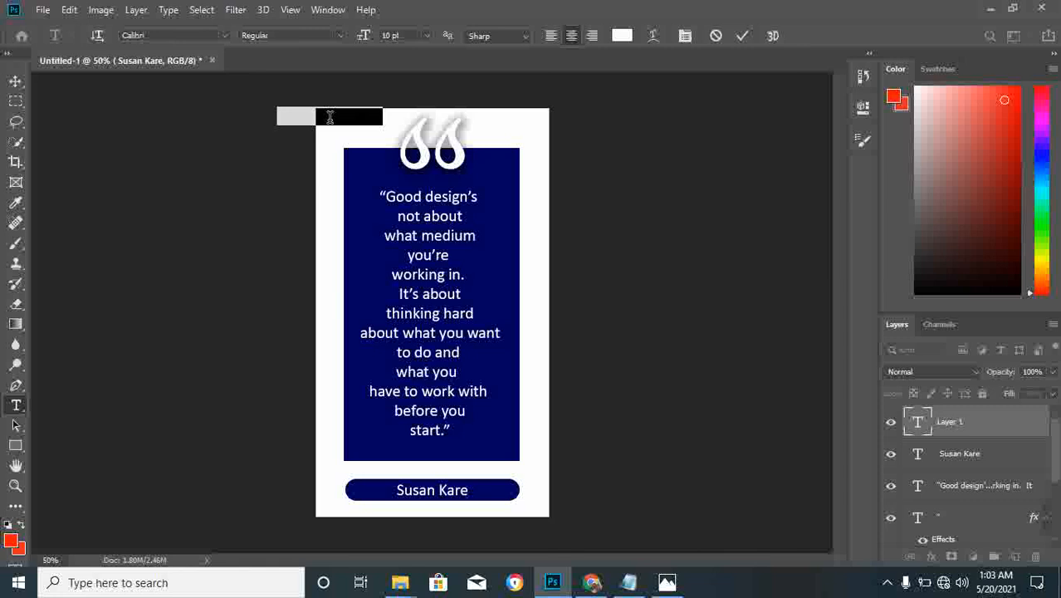
{"action": "left_click", "coordinate": [622, 36]}
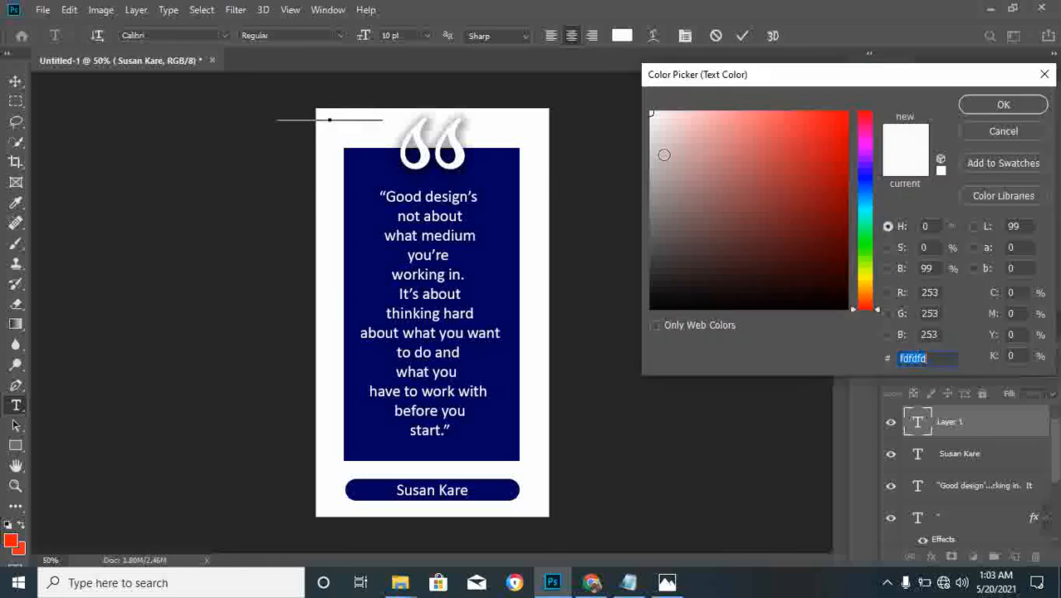
{"action": "left_click", "coordinate": [370, 209]}
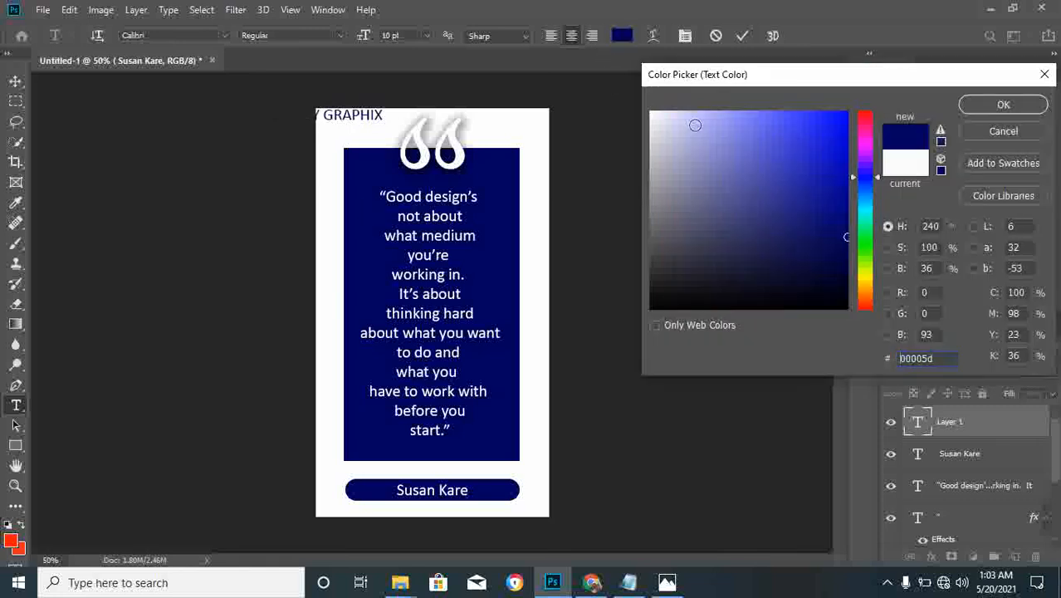
{"action": "left_click", "coordinate": [979, 112]}
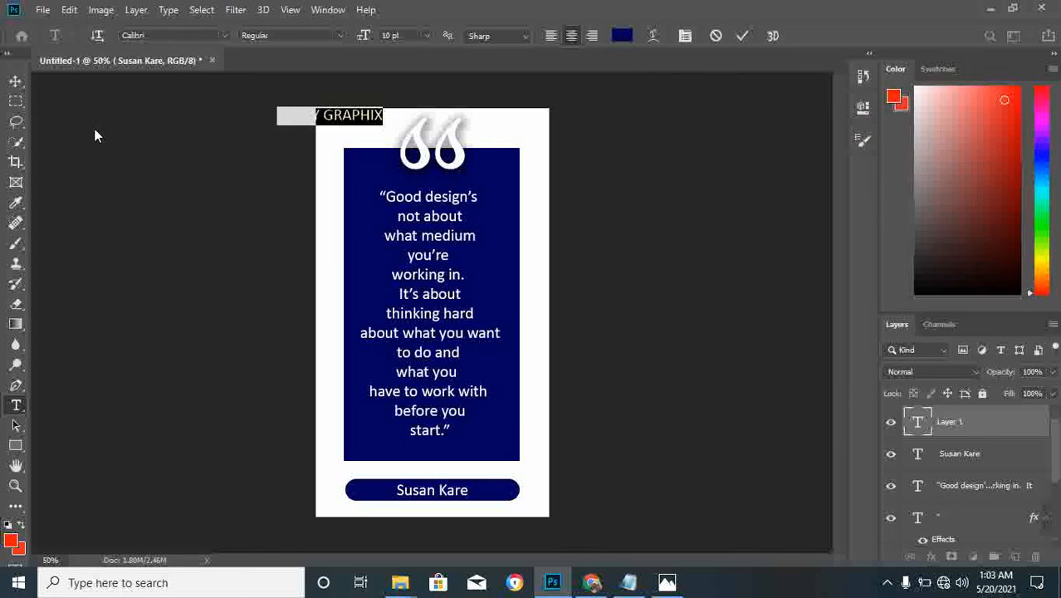
Scale the "#GEKY GRAPHIX" text to about 63.48% and fit it inside the page's upper-left corner.
{"action": "left_click", "coordinate": [15, 82]}
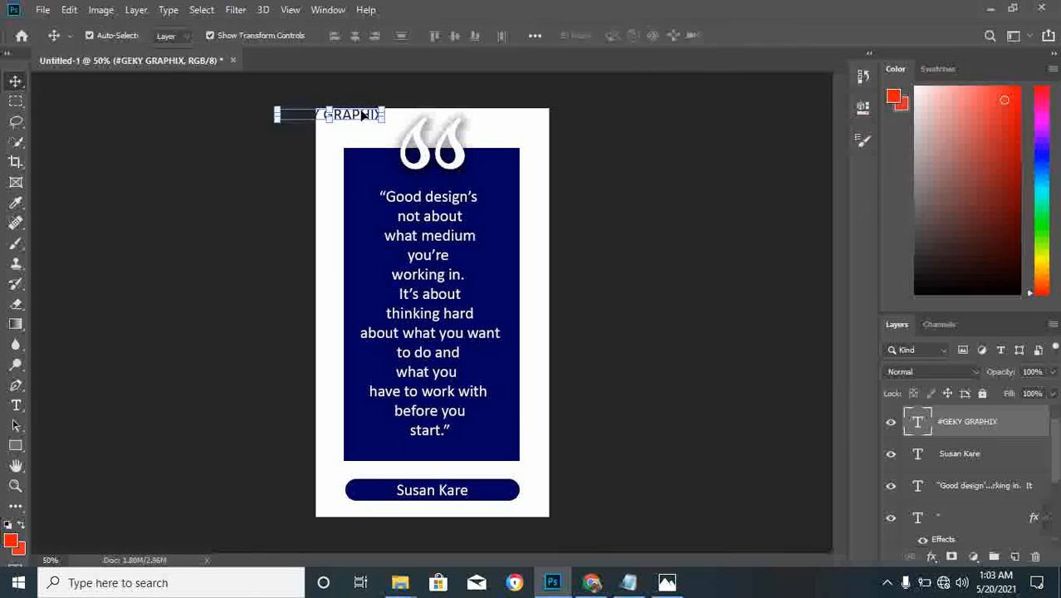
{"action": "mouse_move", "coordinate": [382, 121]}
{"action": "left_mouse_down"}
{"action": "mouse_move", "coordinate": [347, 118]}
{"action": "mouse_move", "coordinate": [372, 109]}
{"action": "mouse_move", "coordinate": [369, 120]}
{"action": "left_mouse_up"}
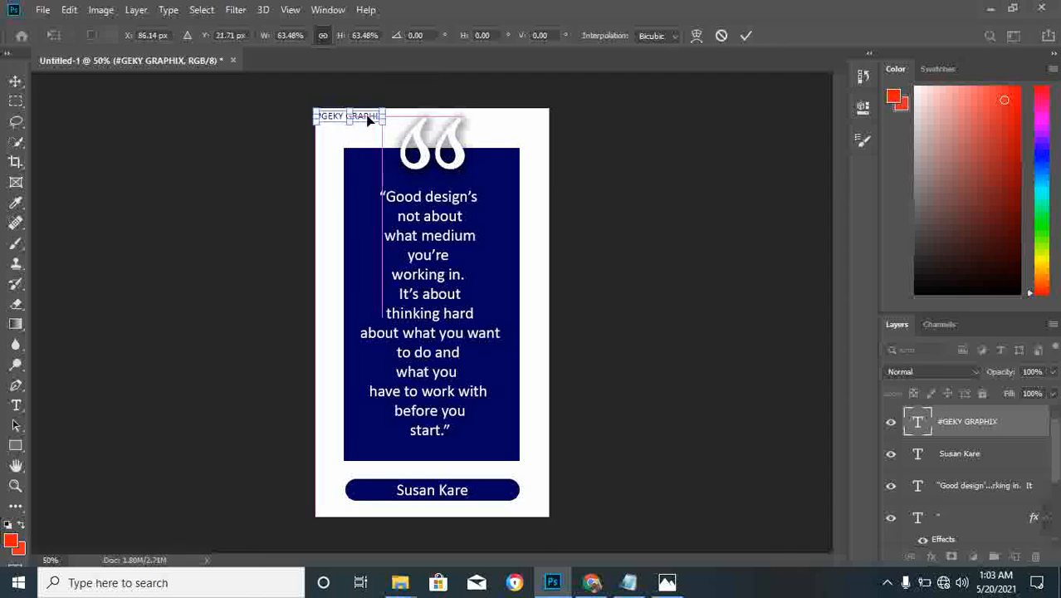
{"action": "left_click", "coordinate": [744, 37]}
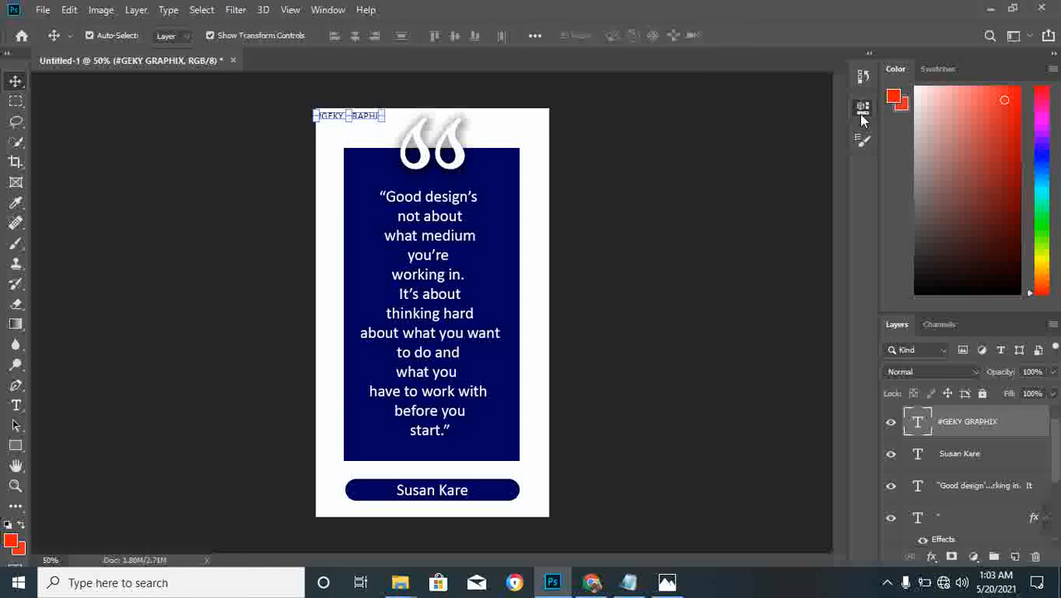
Set the font of the "#GEKY GRAPHIX" text to AachenDEEMed, and deselect the layer.
{"action": "left_click", "coordinate": [862, 109]}
{"action": "left_click", "coordinate": [757, 213]}
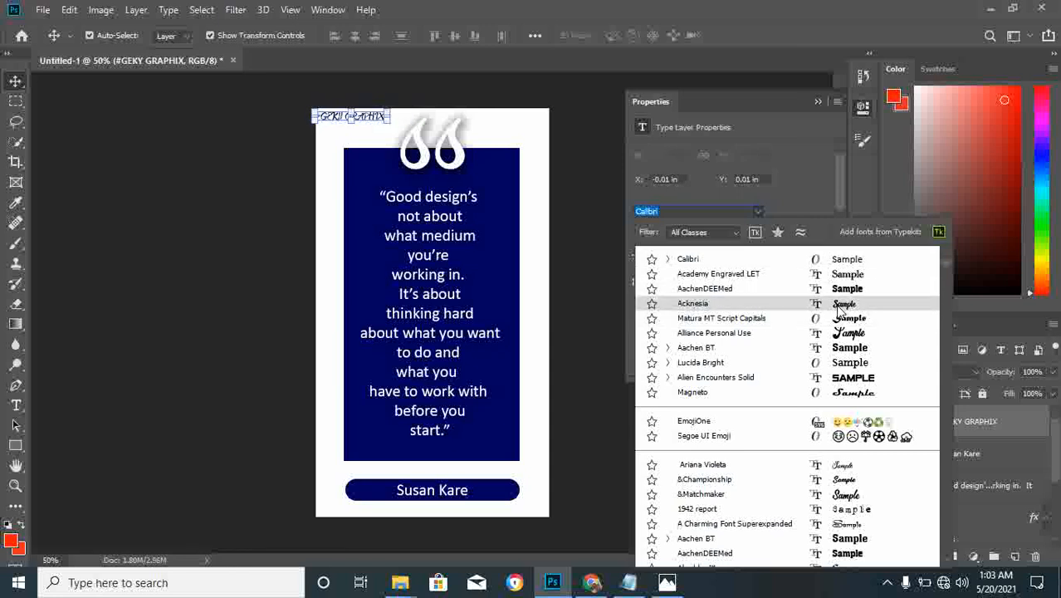
{"action": "left_click", "coordinate": [836, 291]}
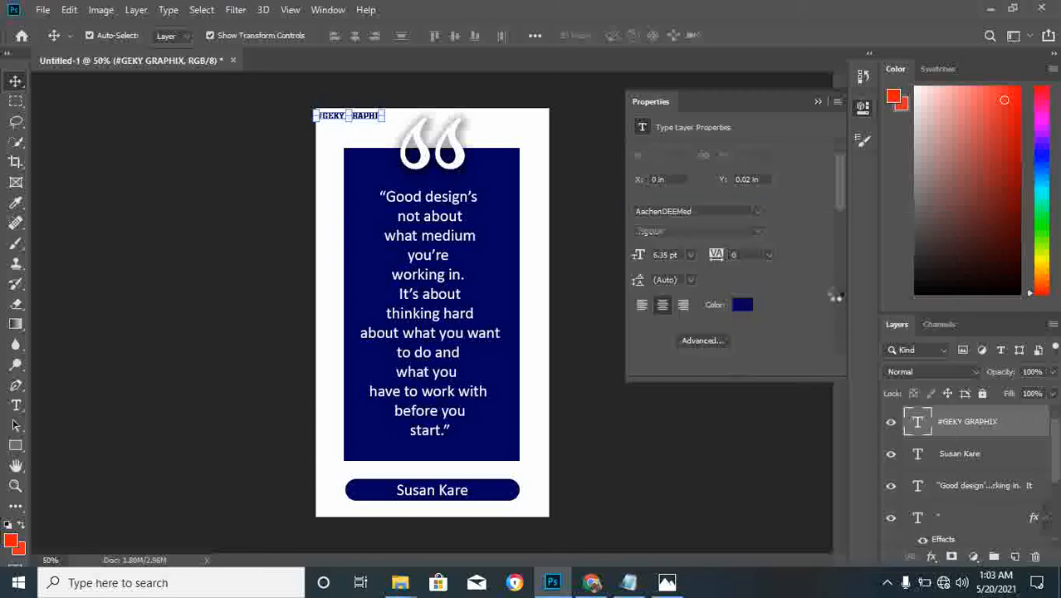
{"action": "left_click", "coordinate": [816, 103]}
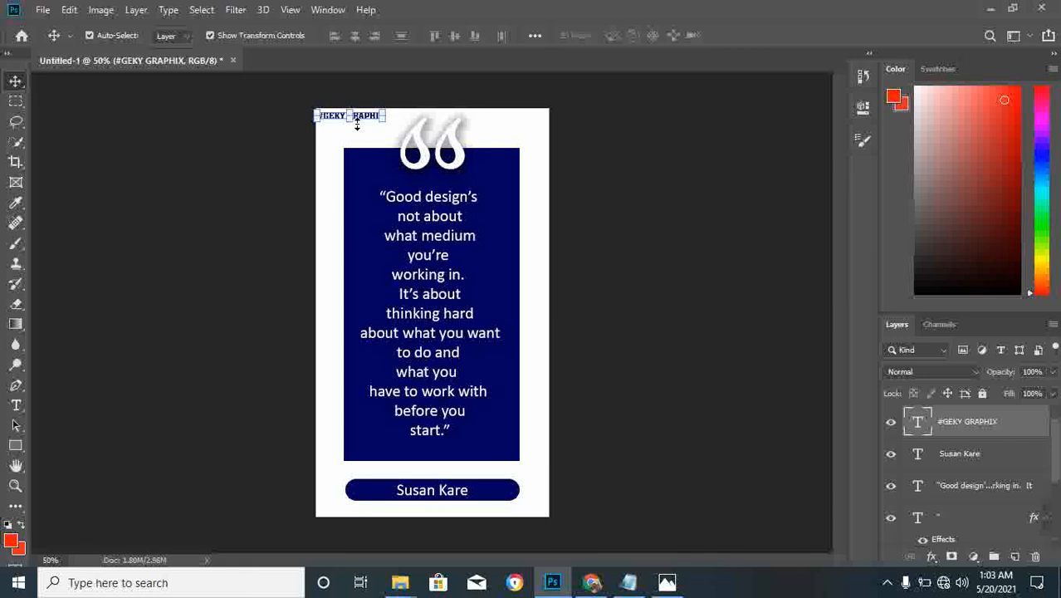
{"action": "left_click", "coordinate": [610, 172]}
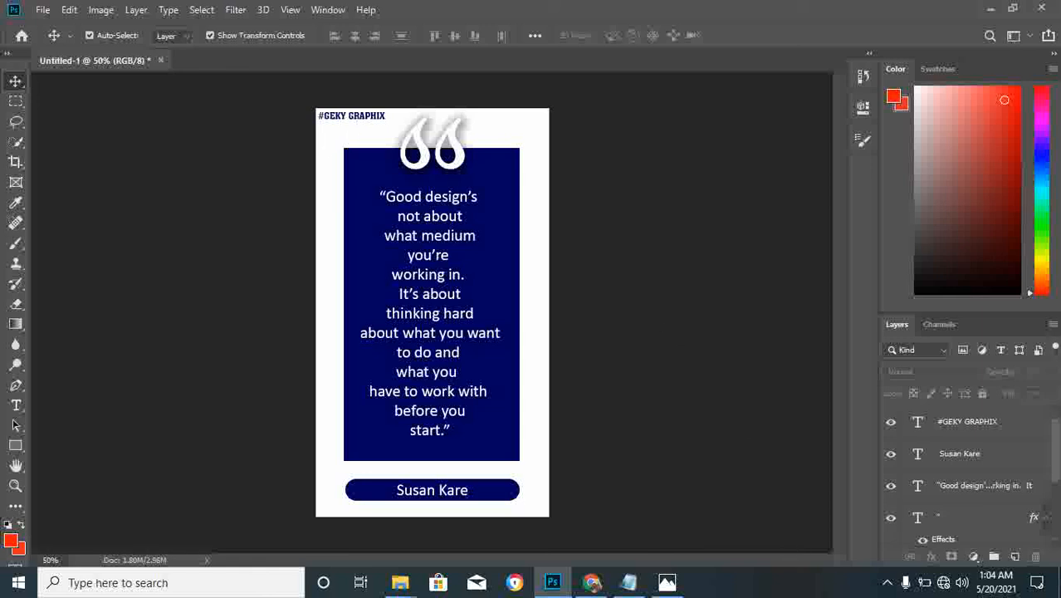
{"action": "left_click", "coordinate": [884, 583]}
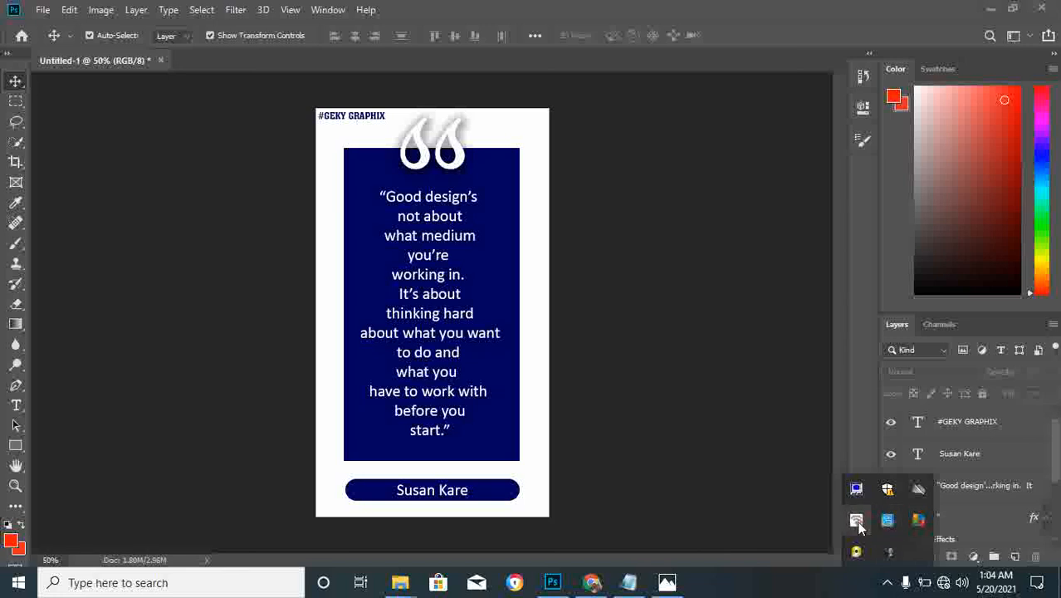
{"action": "right_click", "coordinate": [888, 549]}
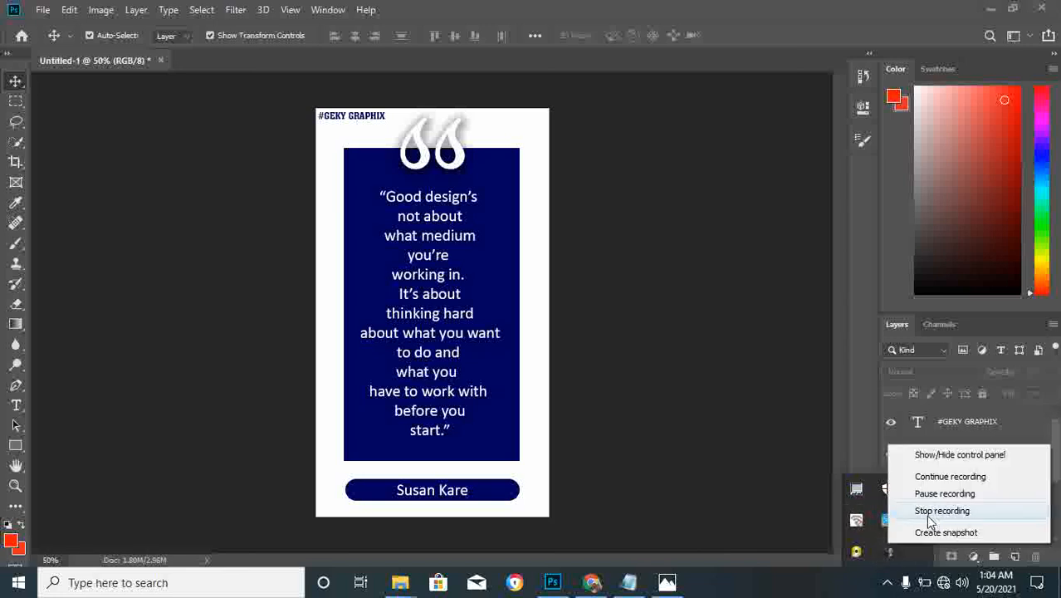